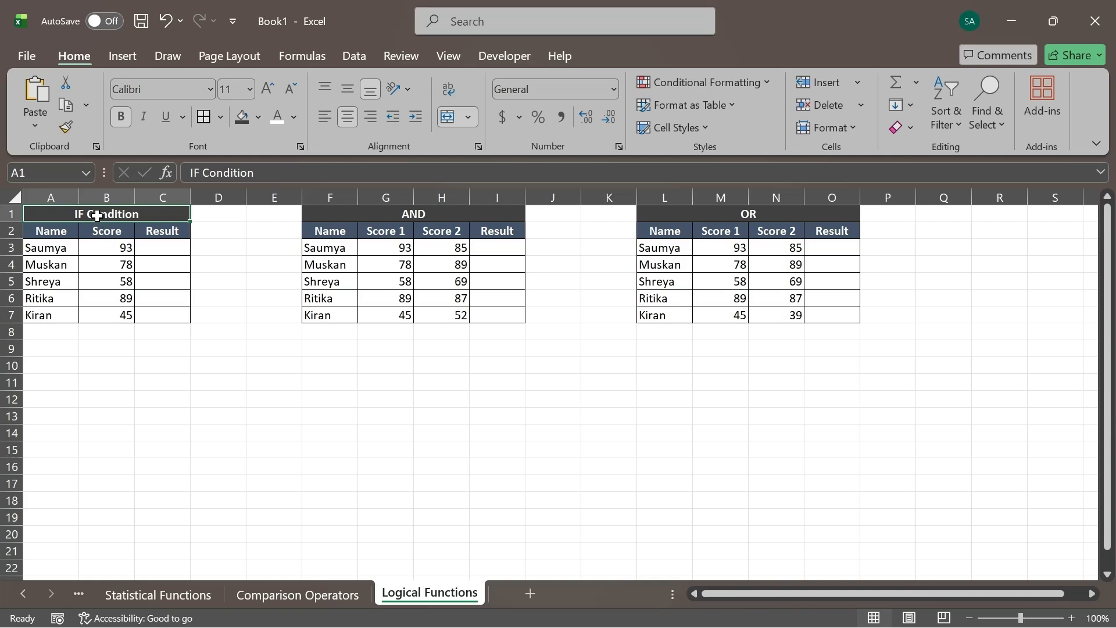
# - Examine the IF Condition, AND and OR tables, then the names, scores and empty result cells of the IF Condition table
pyautogui.click(319, 216)
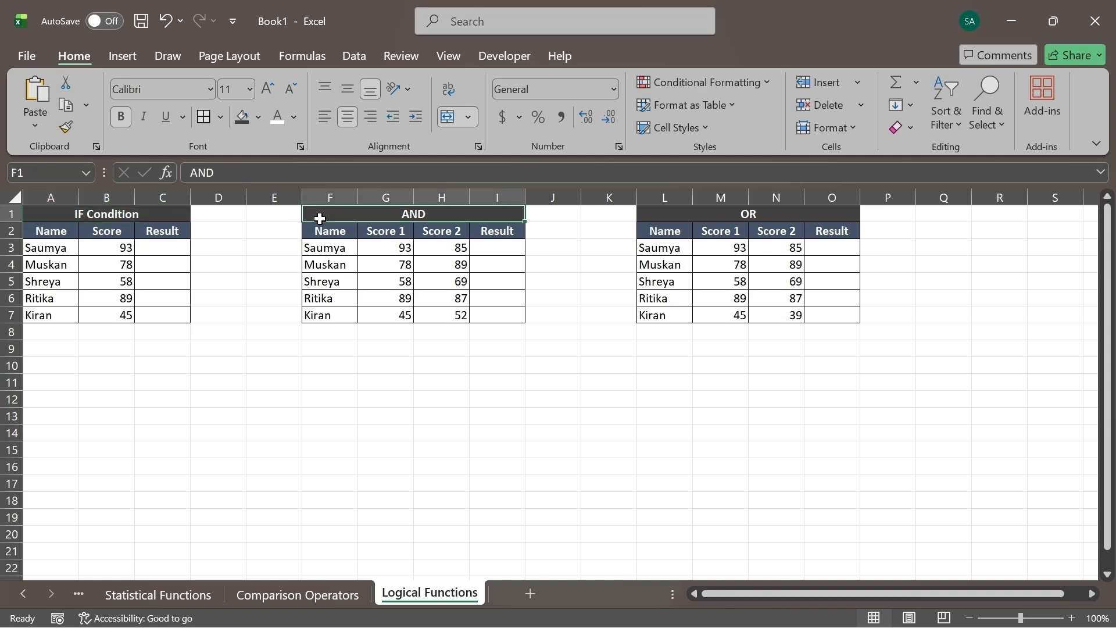
pyautogui.click(759, 216)
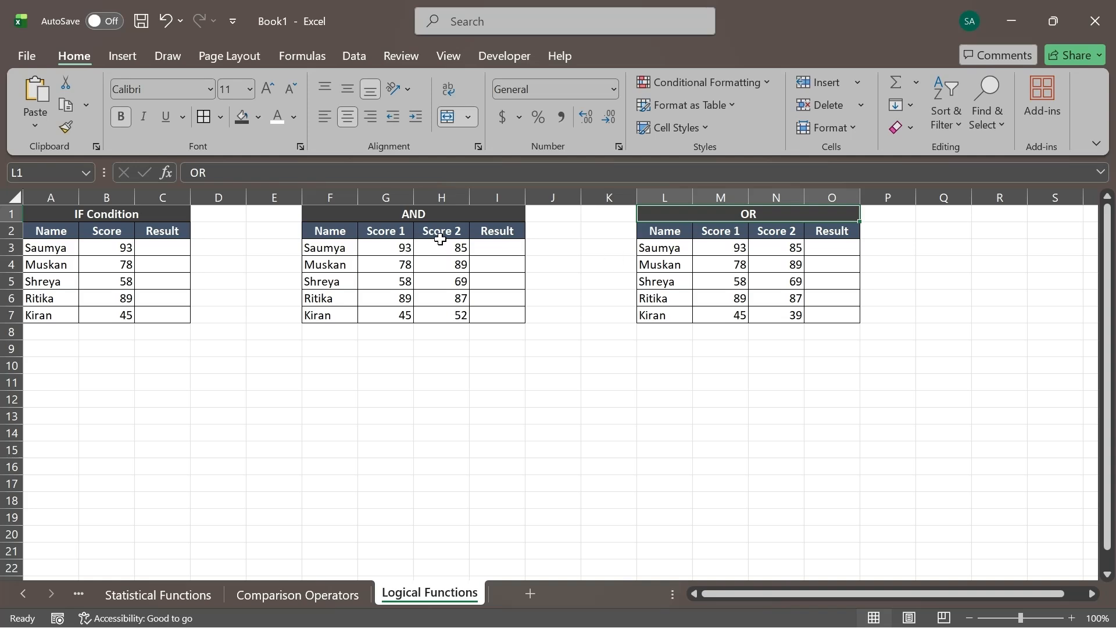
pyautogui.click(109, 215)
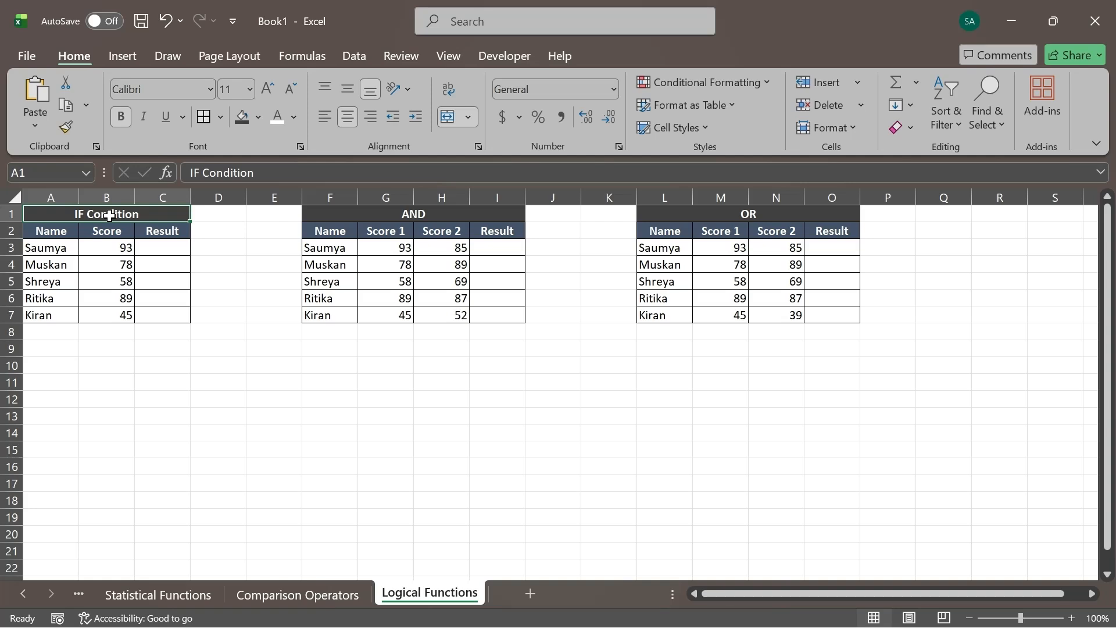
pyautogui.click(54, 248)
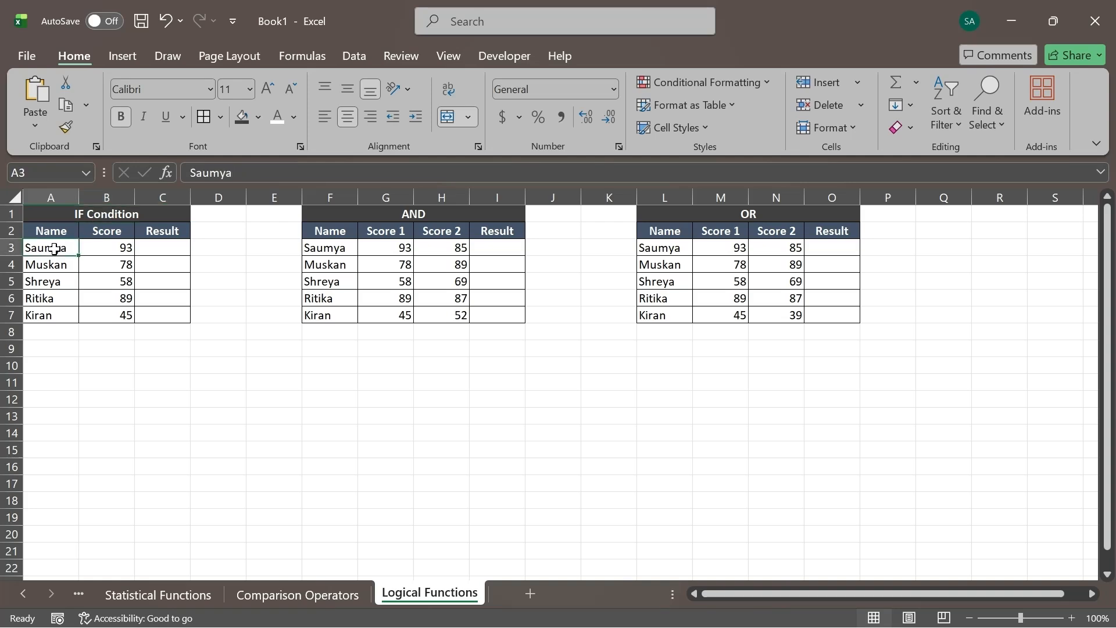
pyautogui.moveTo(54, 249); pyautogui.dragTo(50, 314)
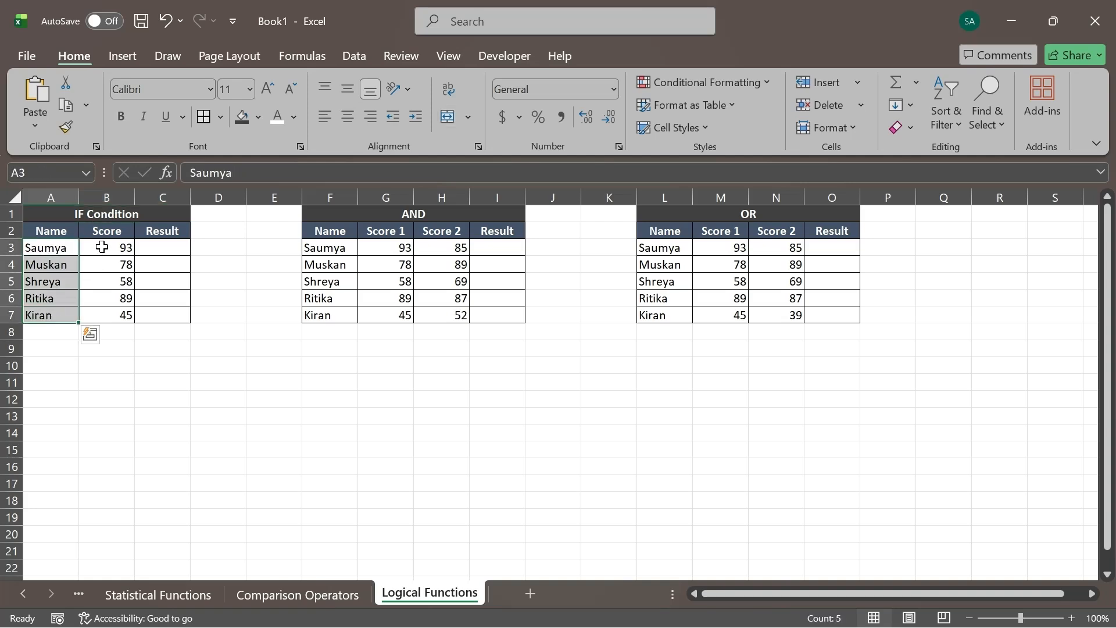
pyautogui.moveTo(102, 248); pyautogui.dragTo(101, 314)
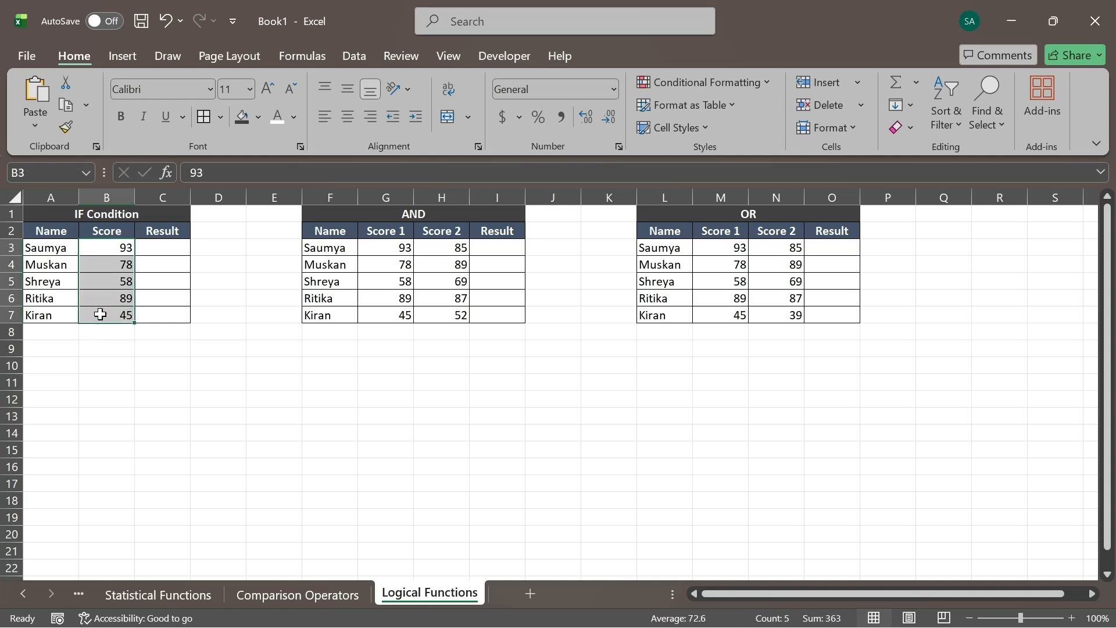
pyautogui.click(159, 245)
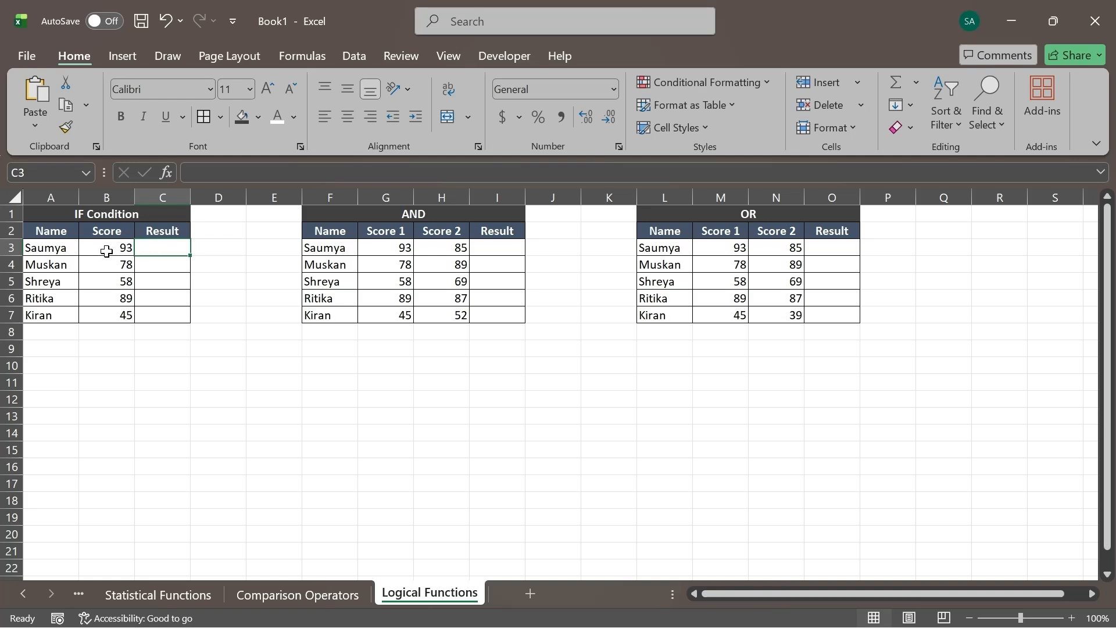
pyautogui.moveTo(107, 250); pyautogui.dragTo(107, 318)
# - Enter the formula =IF(B3>45, "PASS", "FAIL") in cell C3 of the IF Condition table
pyautogui.click(160, 248)
pyautogui.doubleClick(165, 246)
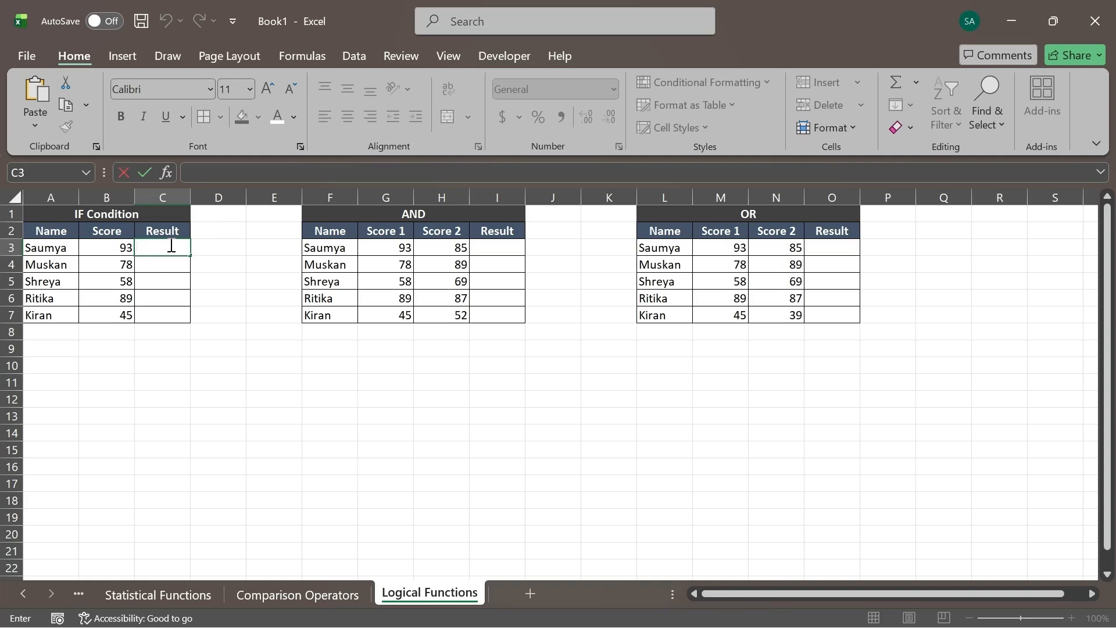
pyautogui.write('=')
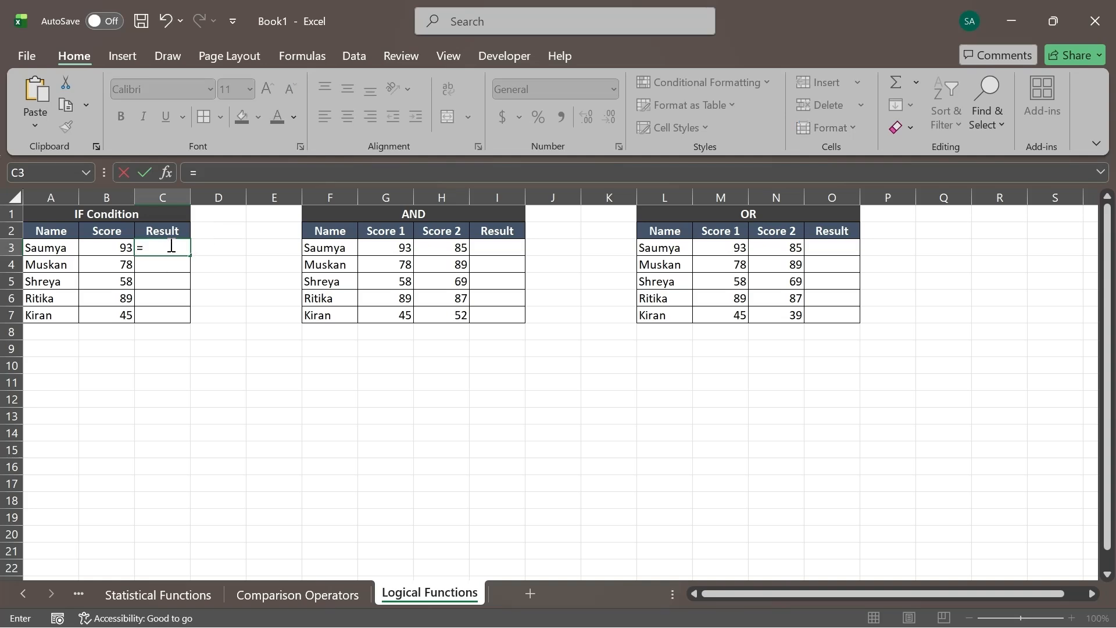
pyautogui.write('if')
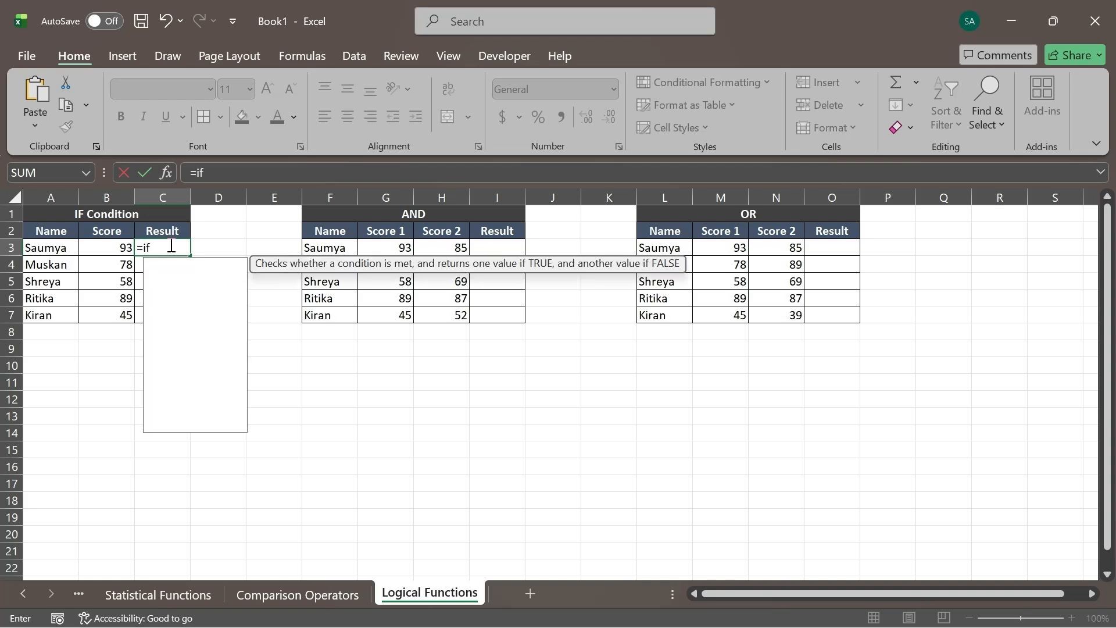
pyautogui.press('Tab')
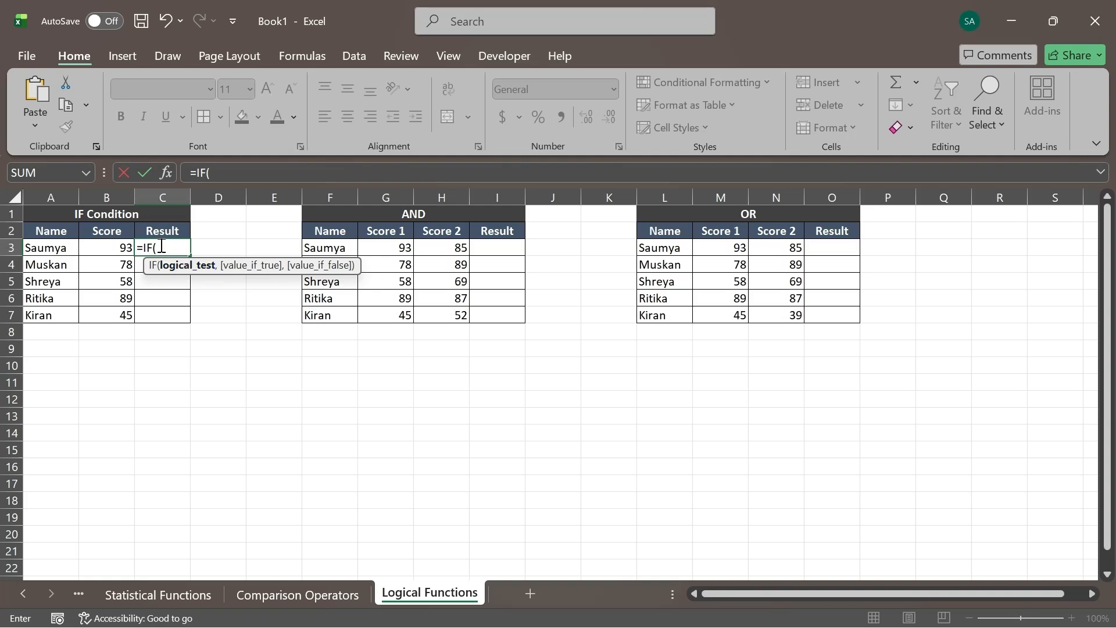
pyautogui.click(108, 249)
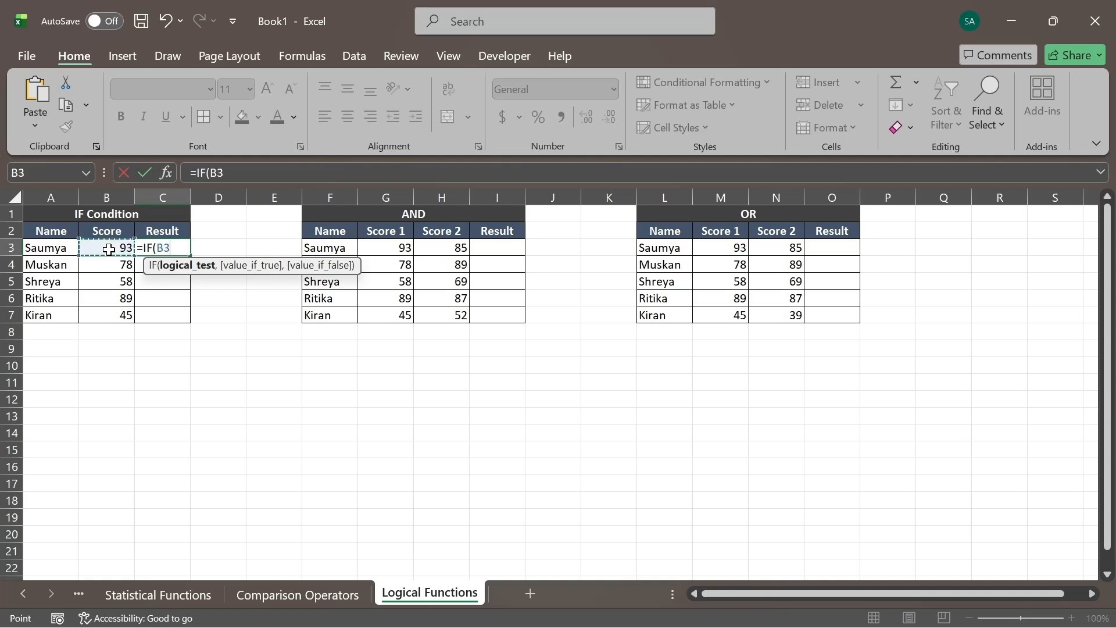
pyautogui.write('>45,')
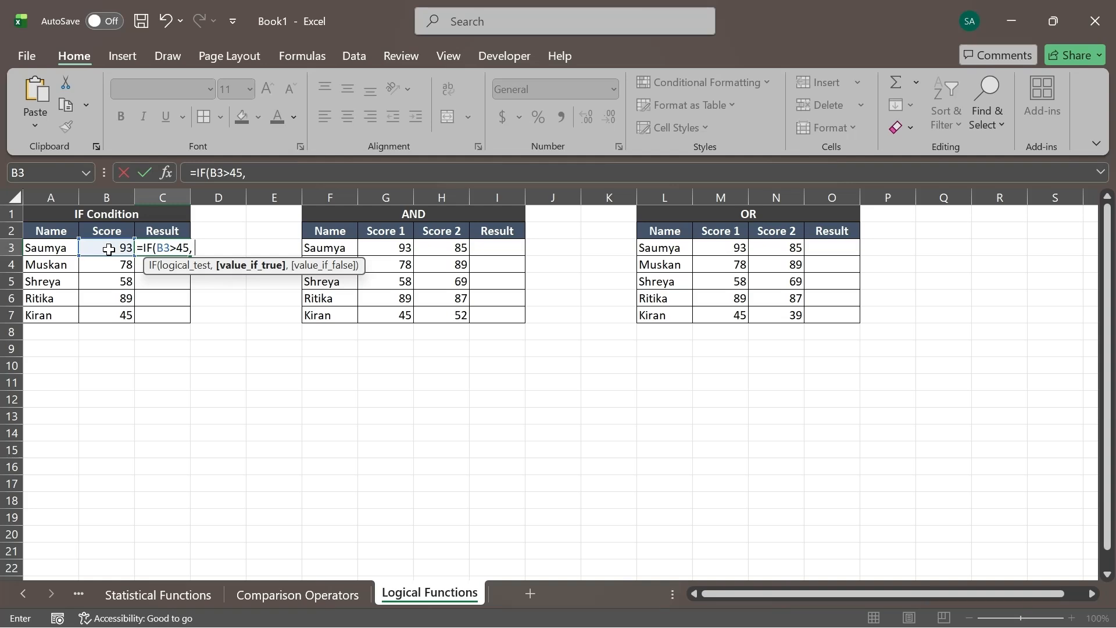
pyautogui.write(' "PASS",')
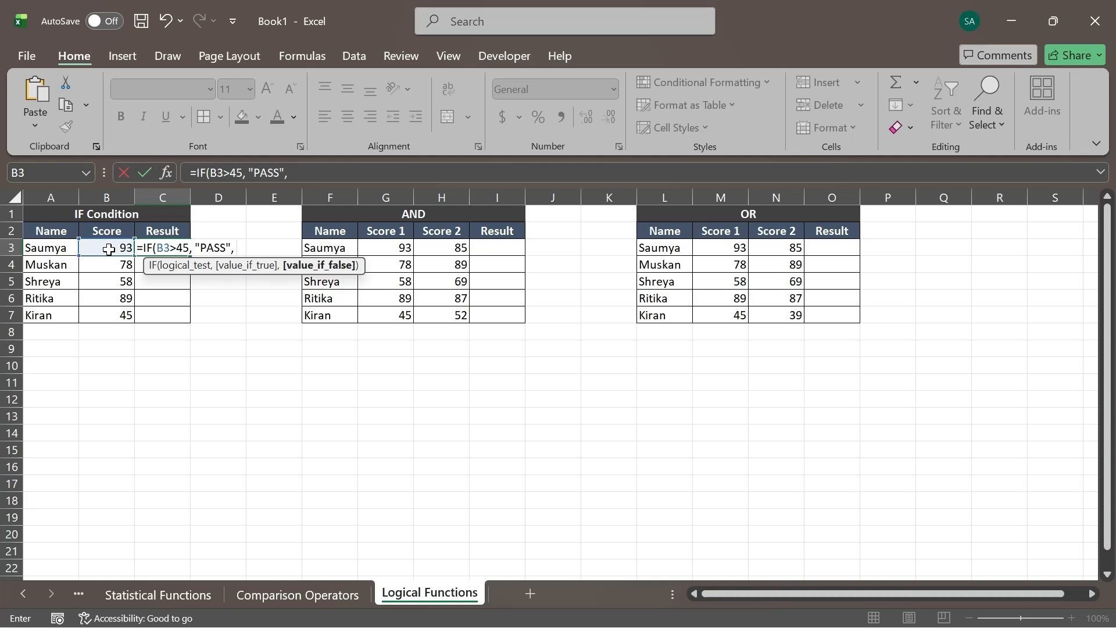
pyautogui.write(' "Fai')
pyautogui.press('BackSpace')
pyautogui.press('BackSpace')
pyautogui.press('BackSpace')
pyautogui.write('FAIL"')
pyautogui.write(')')
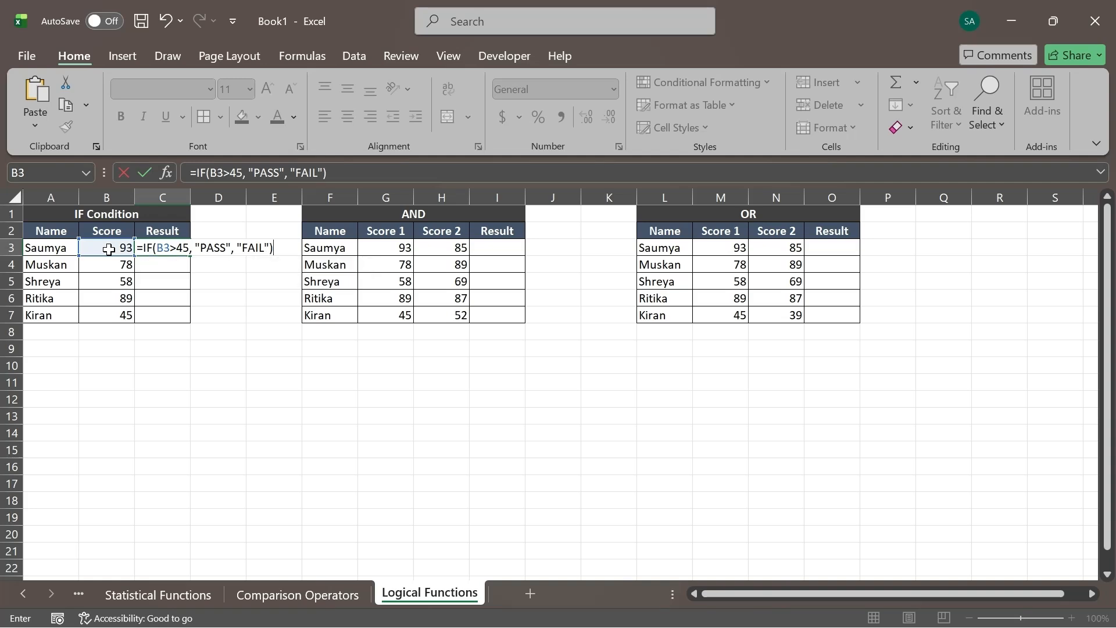
pyautogui.press('Return')
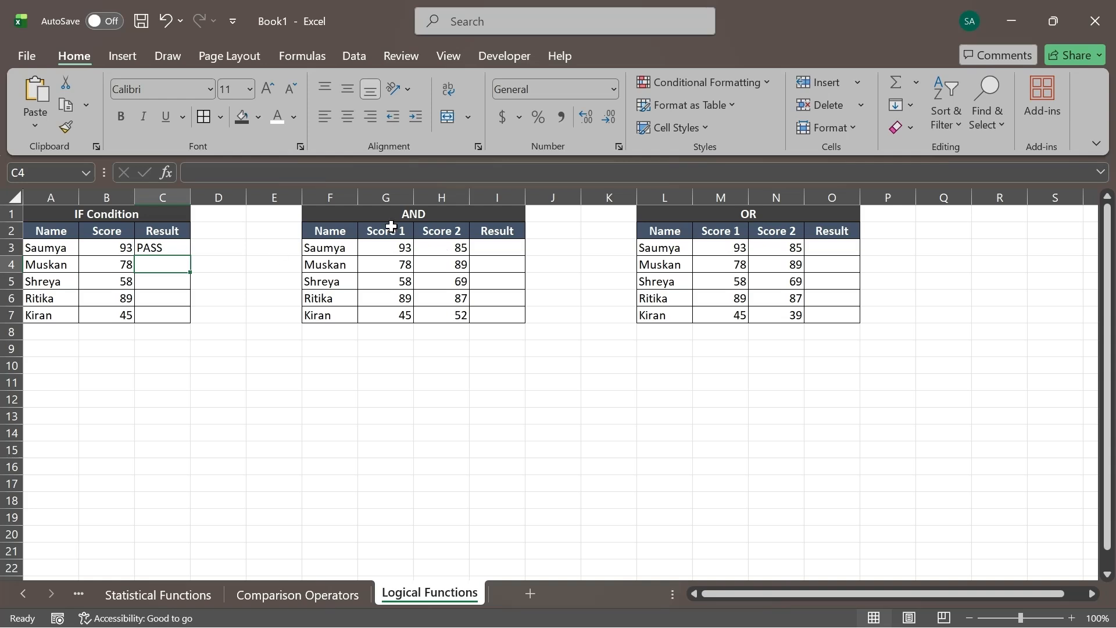
# - Fill the IF formula from C3 down through C7 and check the result for the last row
pyautogui.click(104, 247)
pyautogui.click(159, 244)
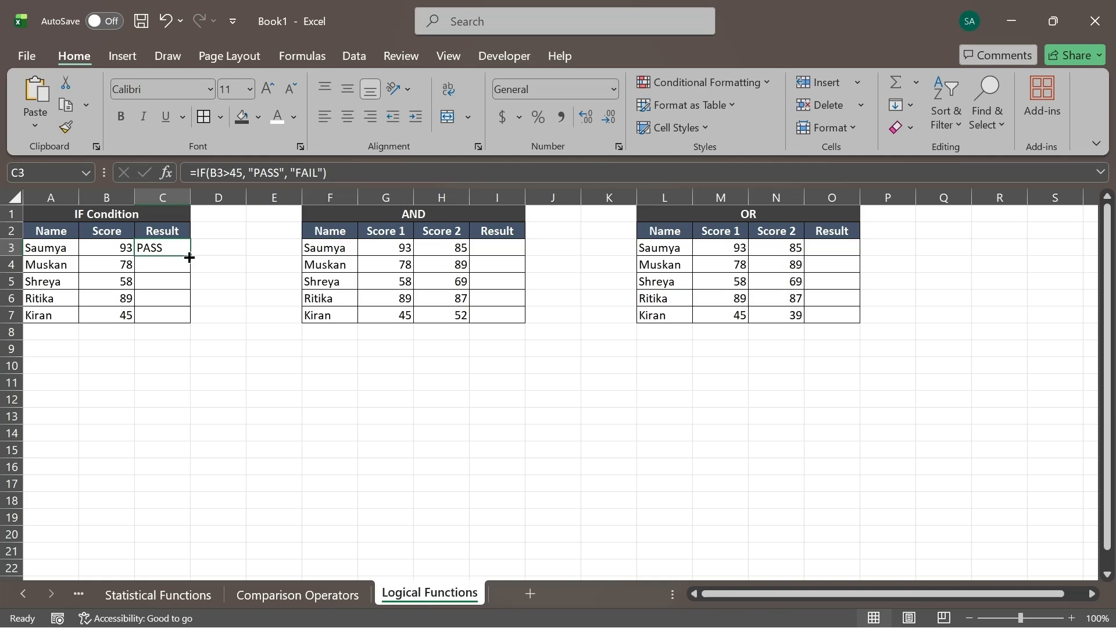
pyautogui.moveTo(189, 257); pyautogui.dragTo(187, 316)
pyautogui.click(68, 318)
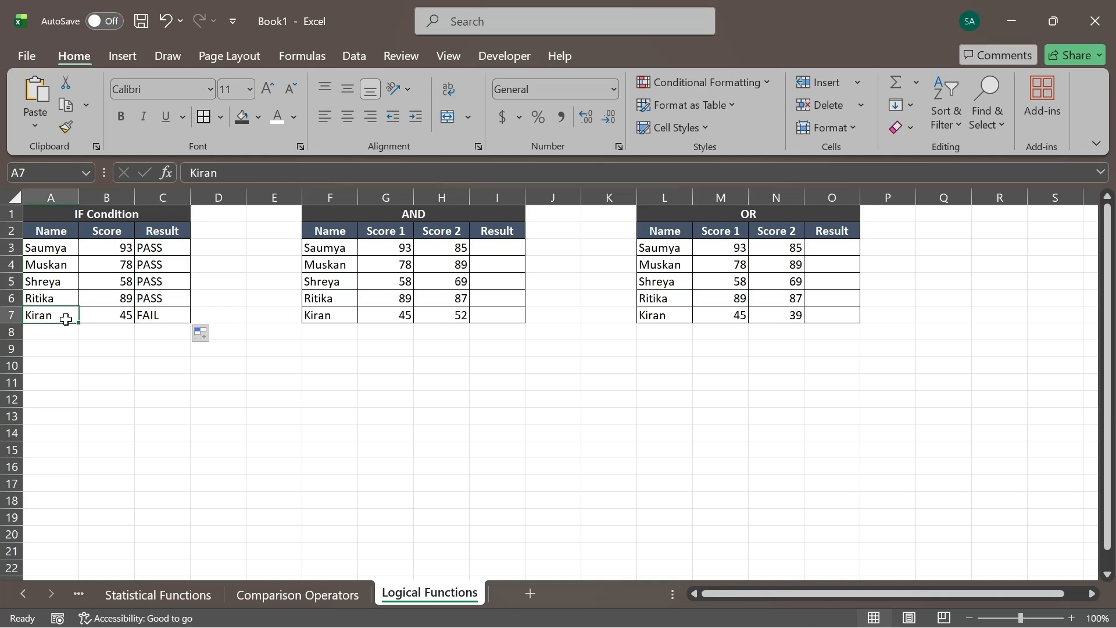
pyautogui.click(110, 315)
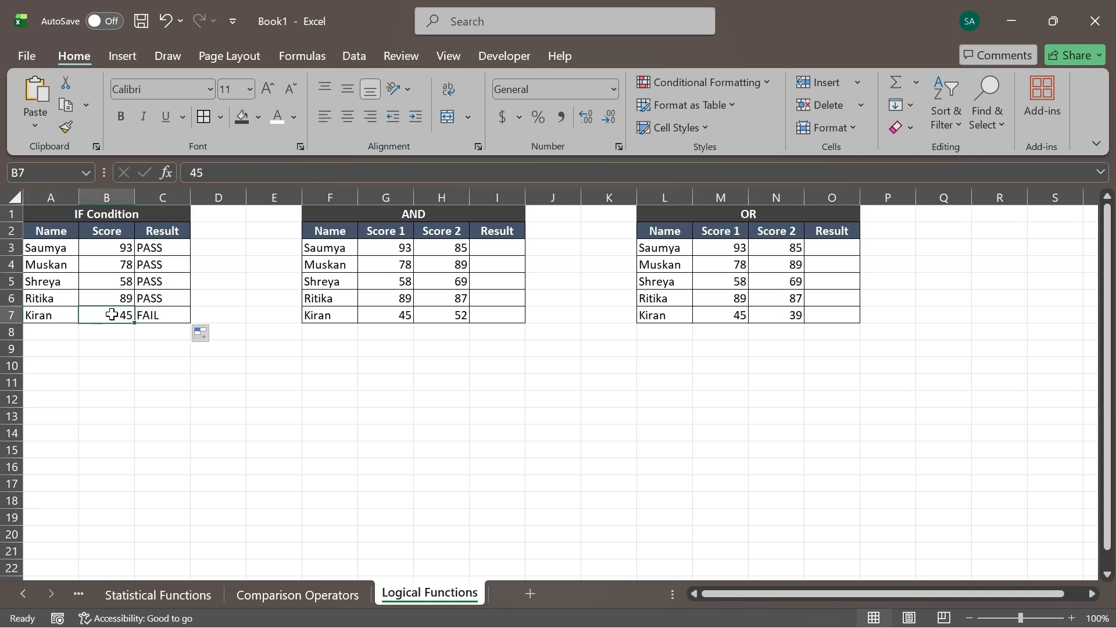
pyautogui.click(153, 315)
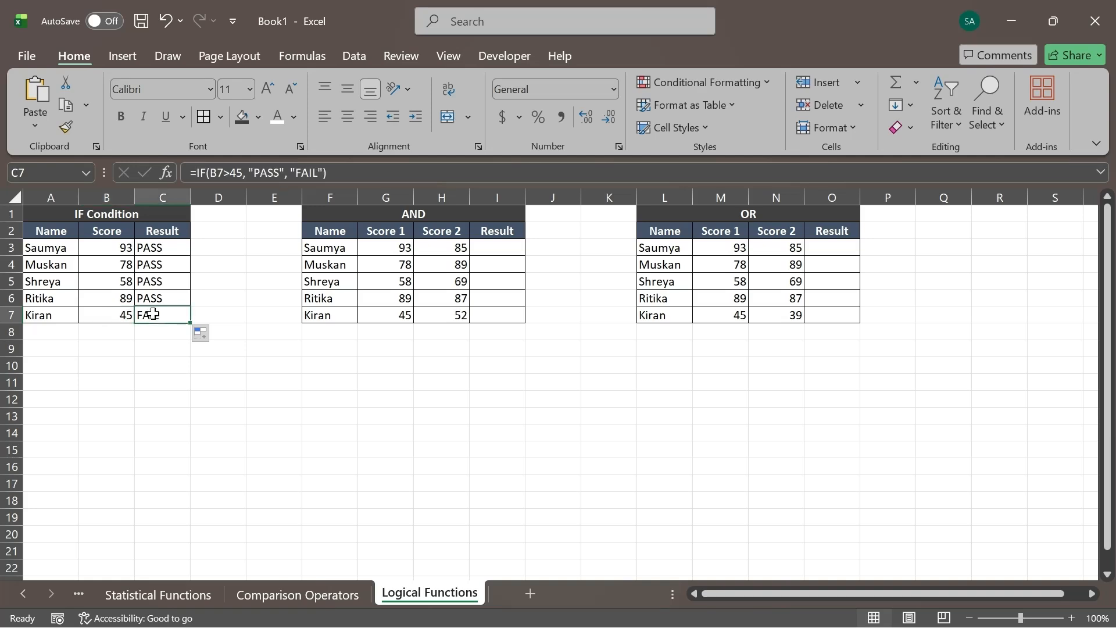
# - Set the score in B7 to 40 to test the IF formula's result in C7
pyautogui.click(115, 318)
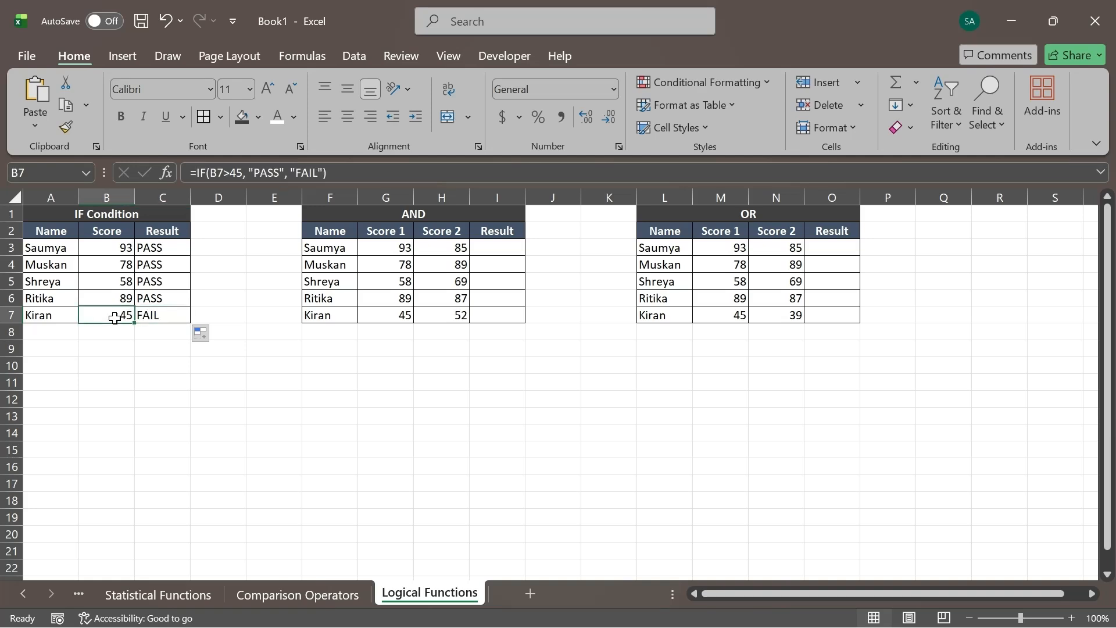
pyautogui.write('40')
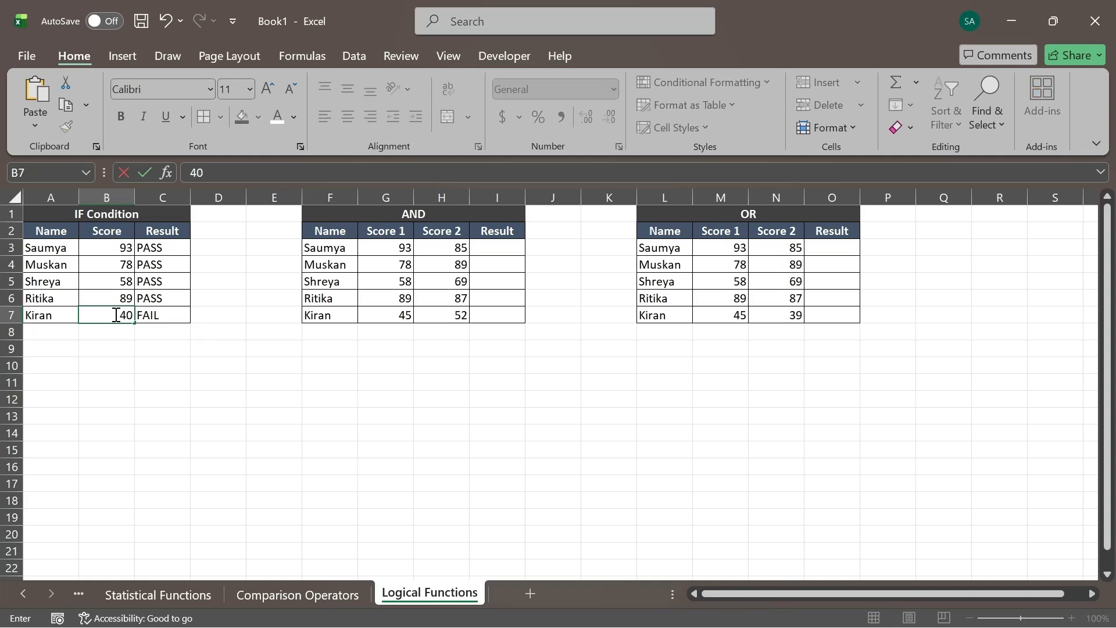
pyautogui.press('Return')
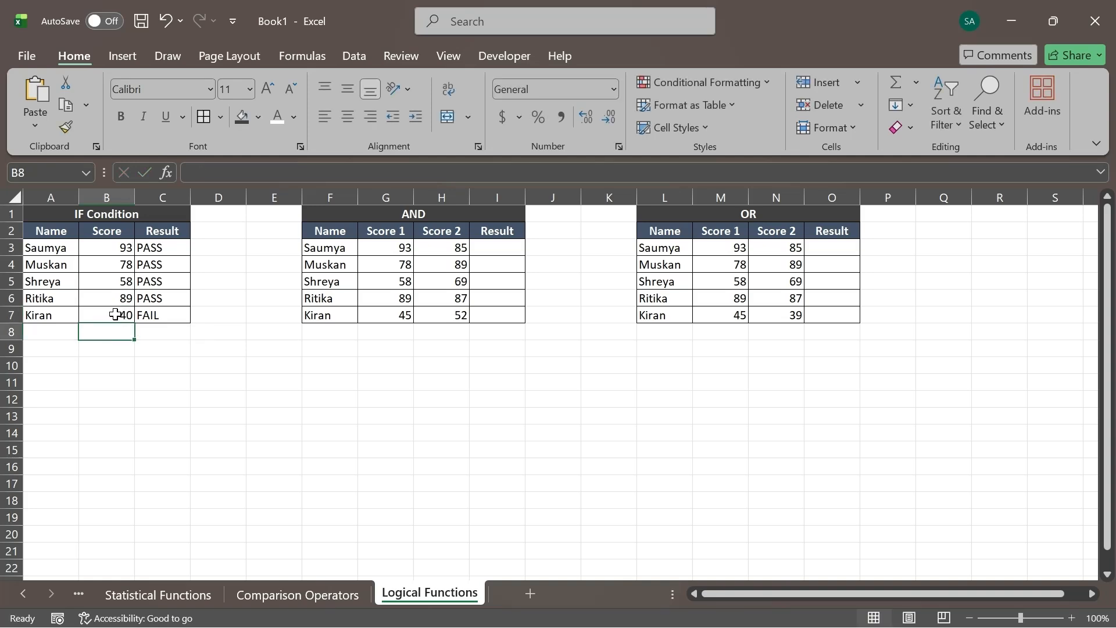
pyautogui.click(160, 317)
# - Set the score in B7 to 50 and check the IF result in C7
pyautogui.click(99, 316)
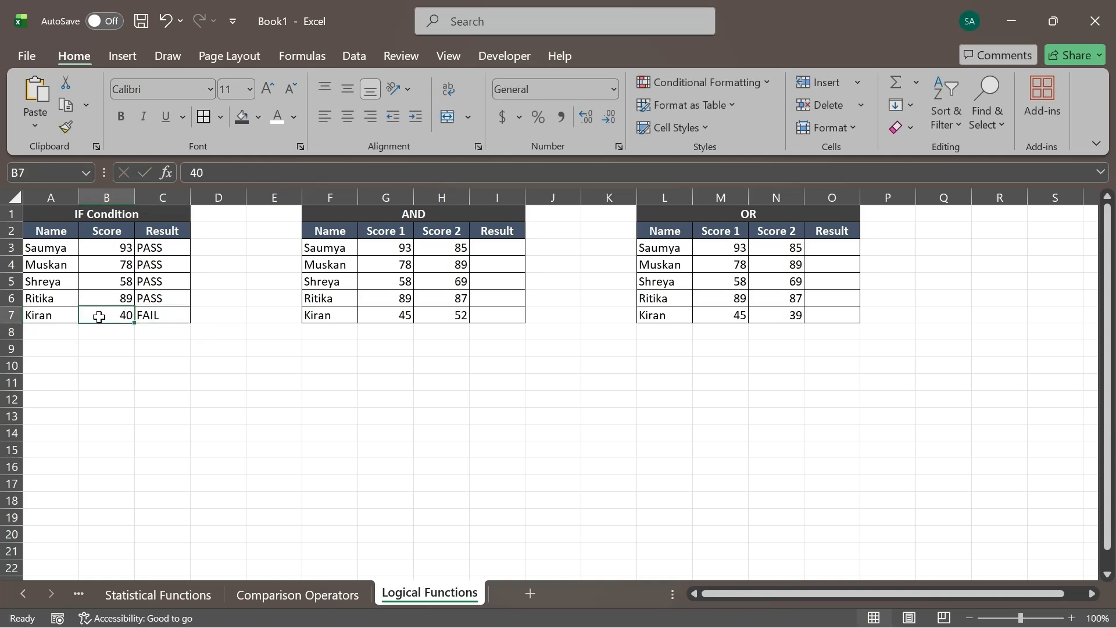
pyautogui.write('50')
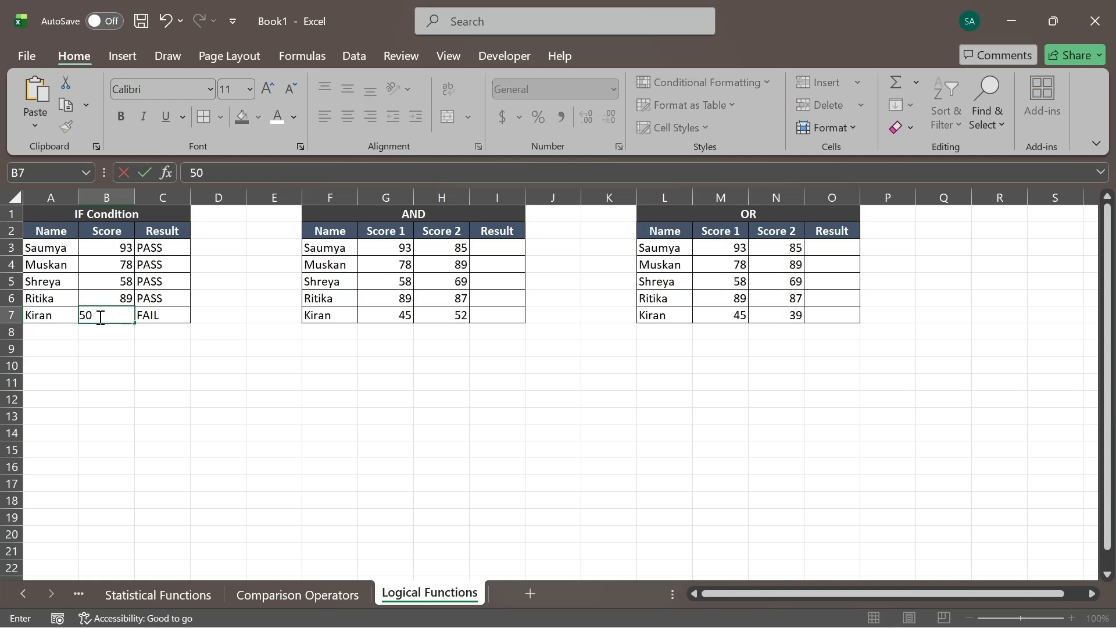
pyautogui.press('Return')
pyautogui.click(149, 317)
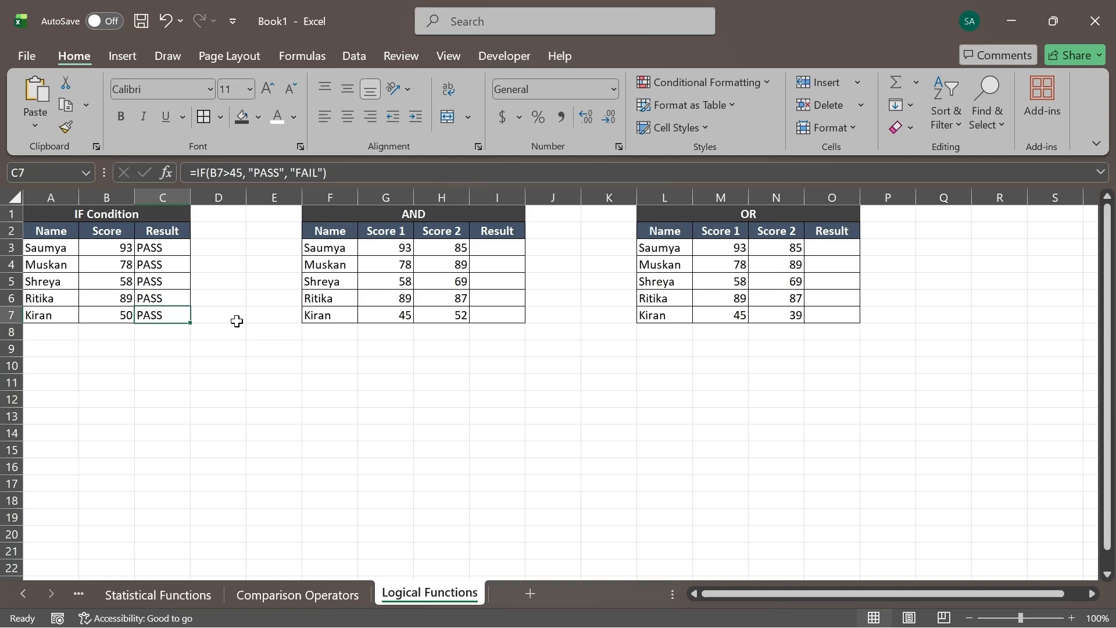
# - Undo the last score change in B7 and set that score to 45
pyautogui.hotkey('ctrl', 'z')
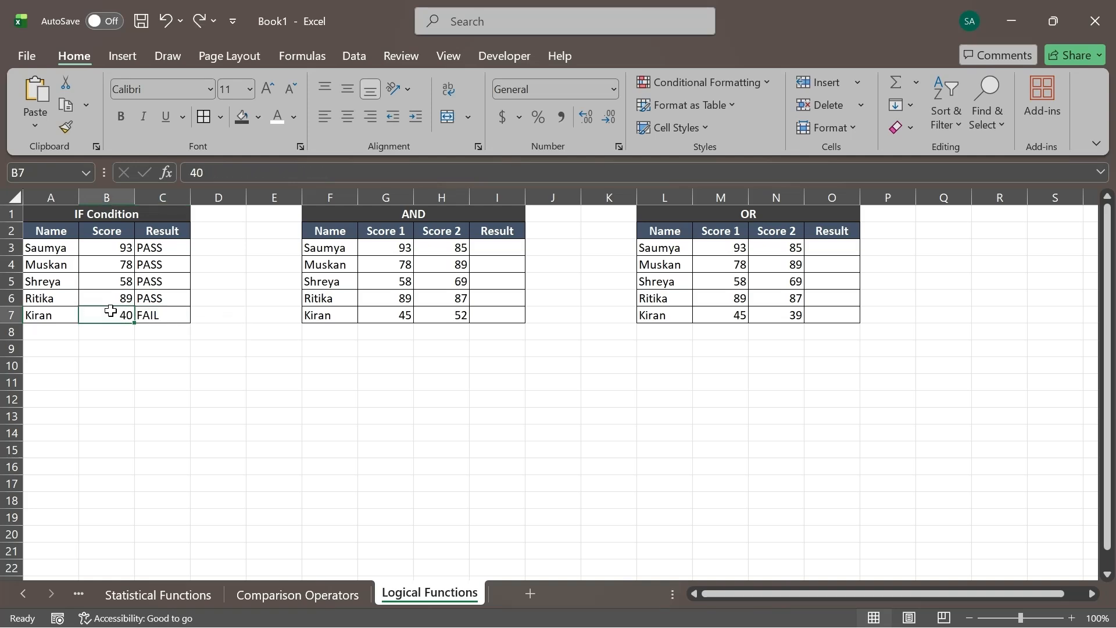
pyautogui.write('45')
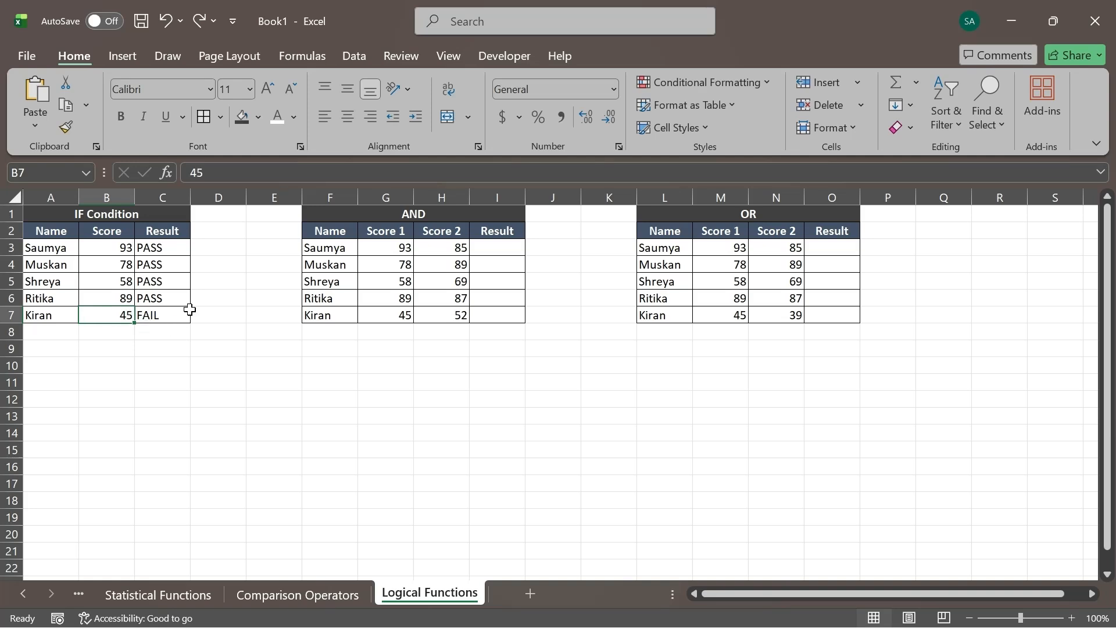
pyautogui.click(196, 299)
# - Examine the AND table, comparing the Score 1 and Score 2 values in its first data row
pyautogui.click(417, 215)
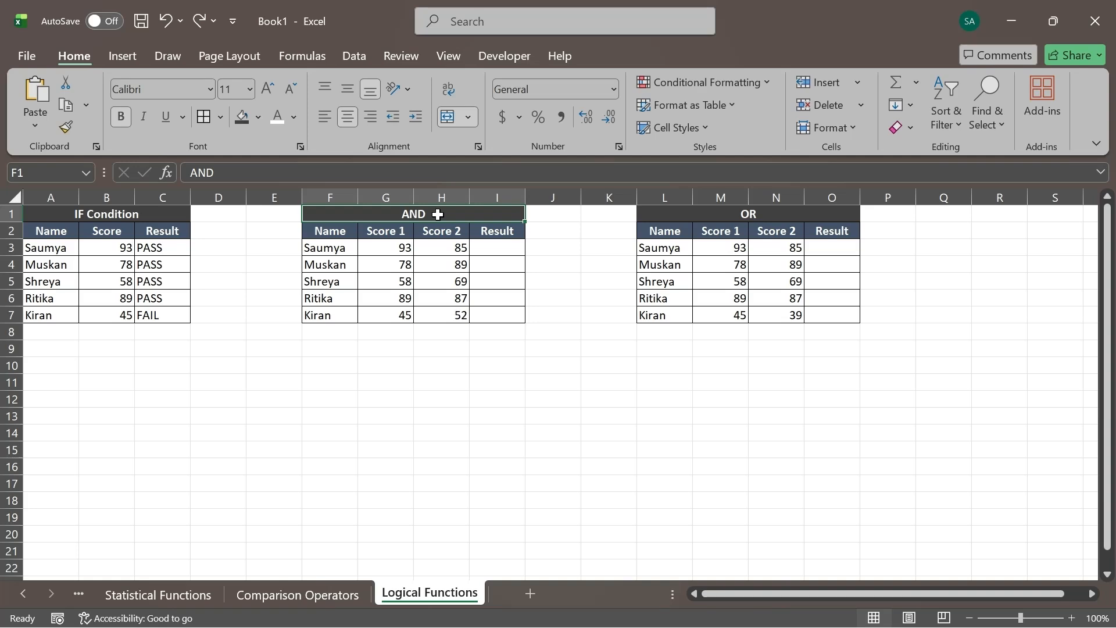
pyautogui.click(488, 249)
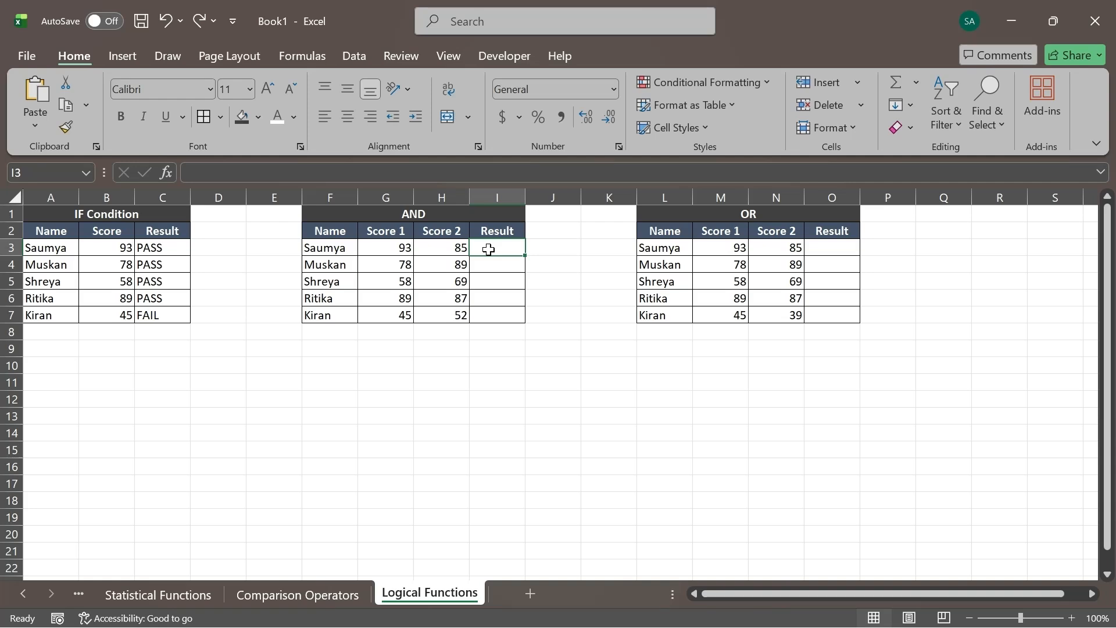
pyautogui.click(395, 251)
pyautogui.click(423, 246)
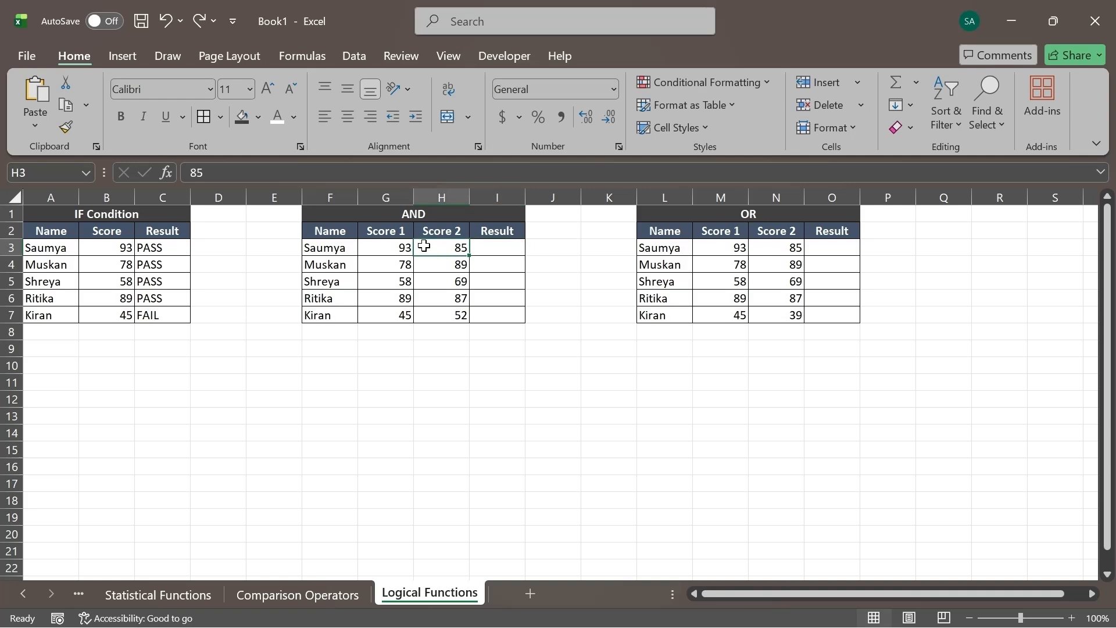
pyautogui.click(407, 247)
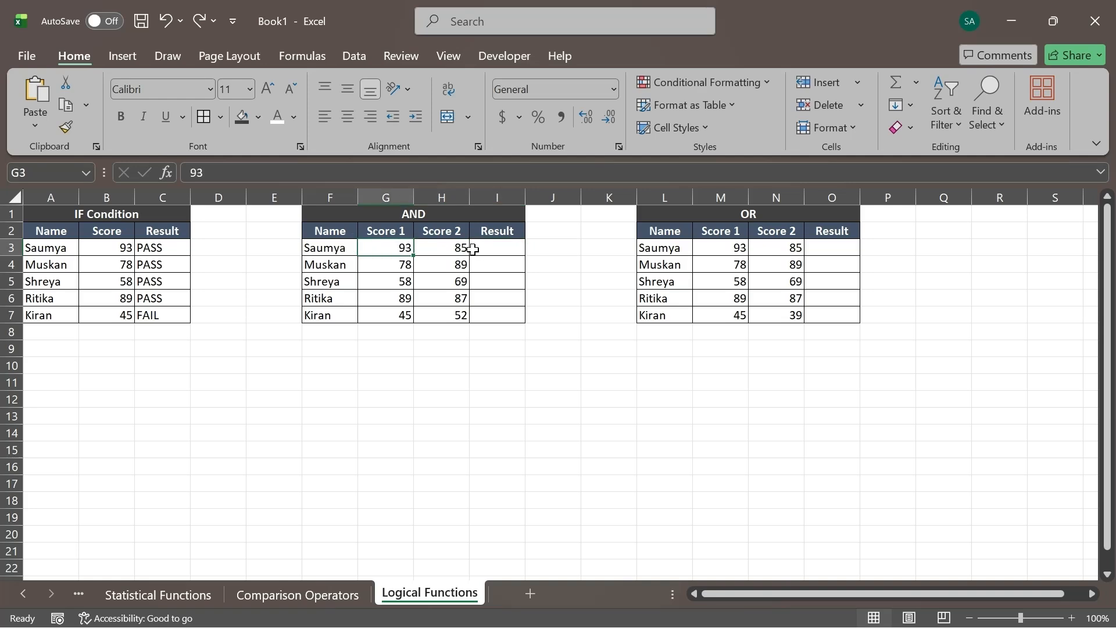
pyautogui.click(454, 246)
pyautogui.click(367, 247)
pyautogui.click(450, 247)
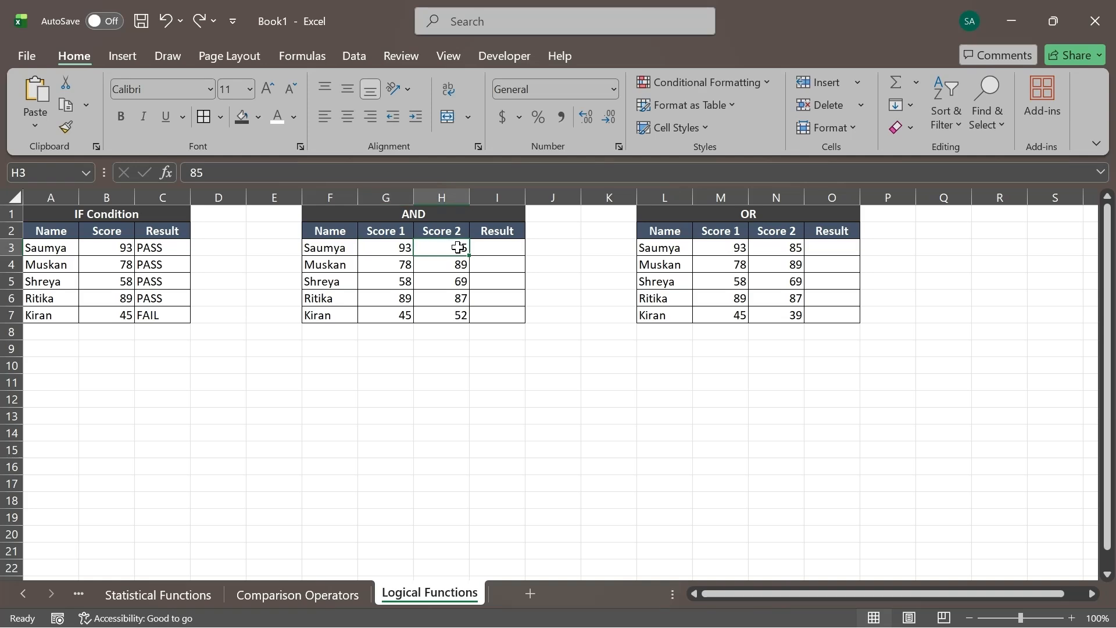
# - Enter the formula =AND(G3>45, H3>50) in I3, the first Result cell of the AND table
pyautogui.click(496, 246)
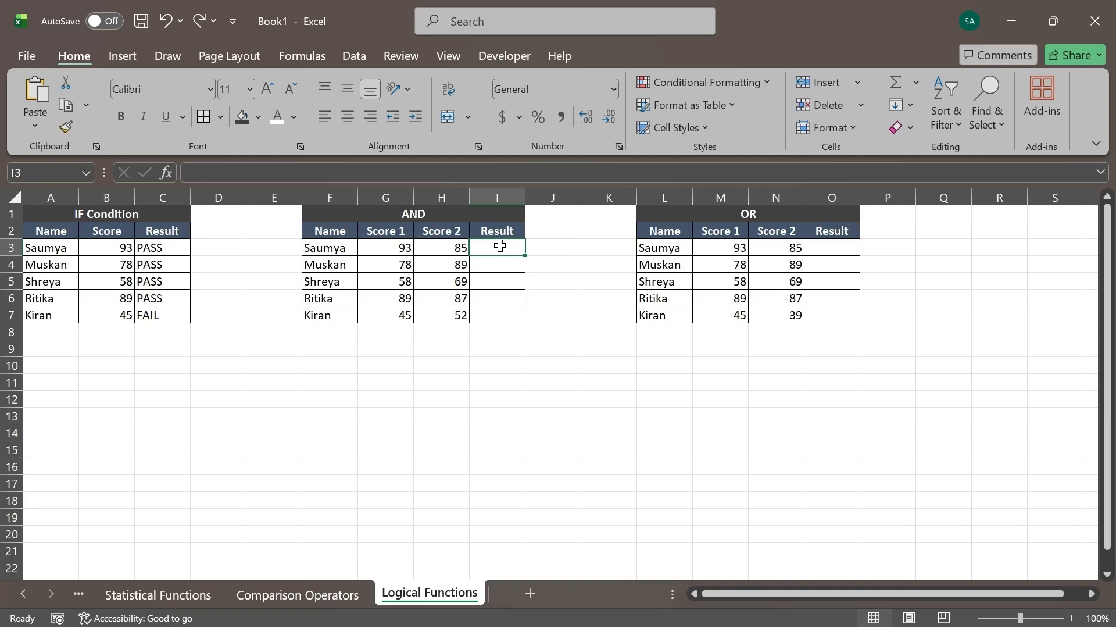
pyautogui.write('=')
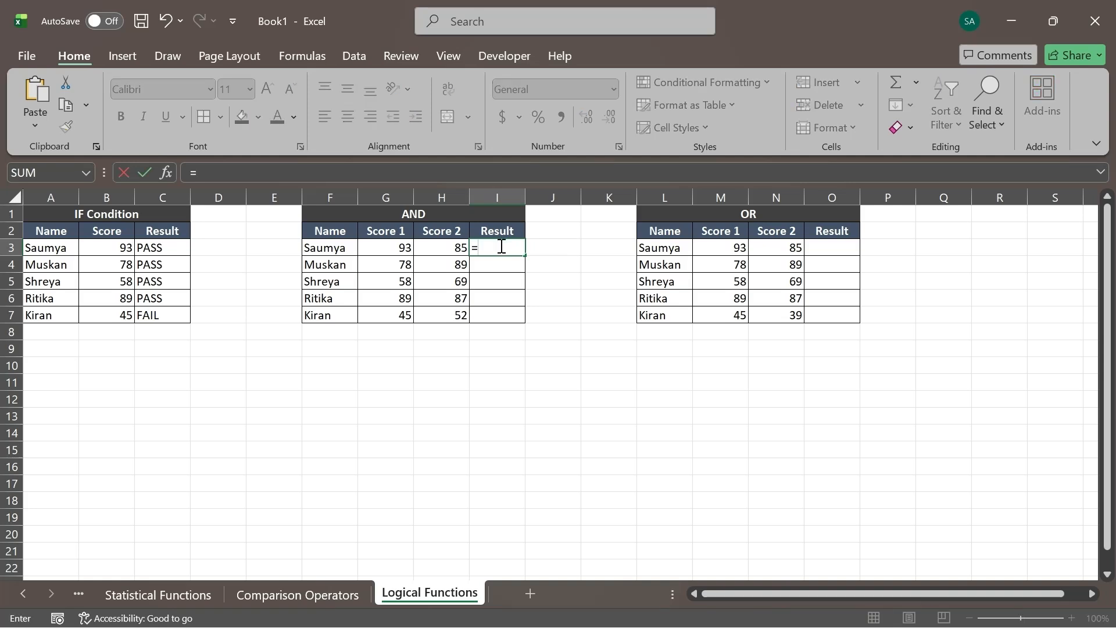
pyautogui.write('AND')
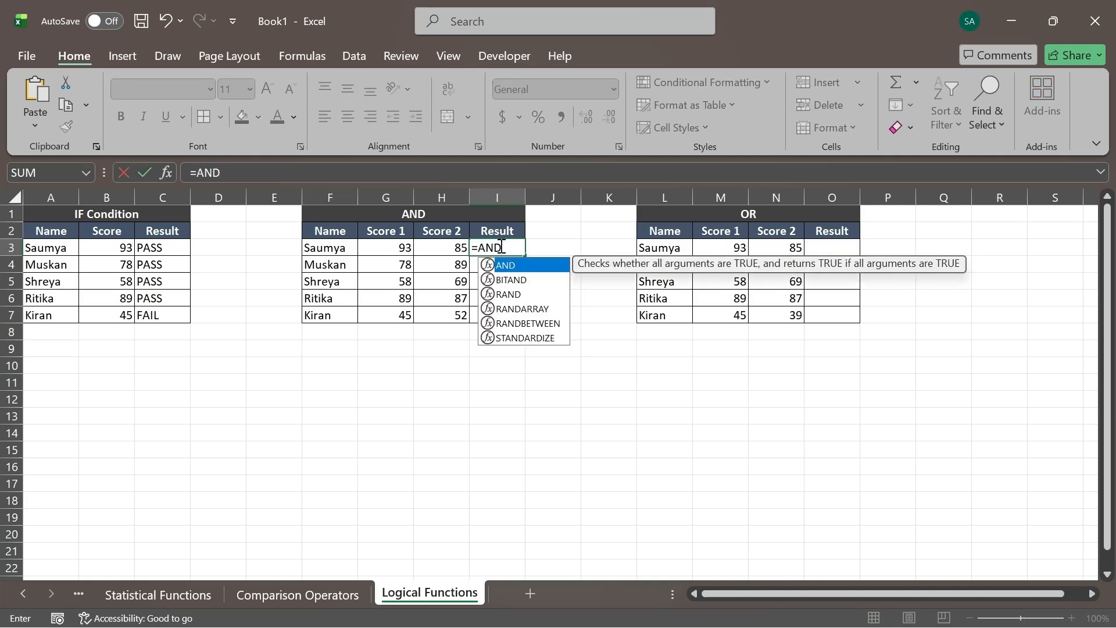
pyautogui.write('(')
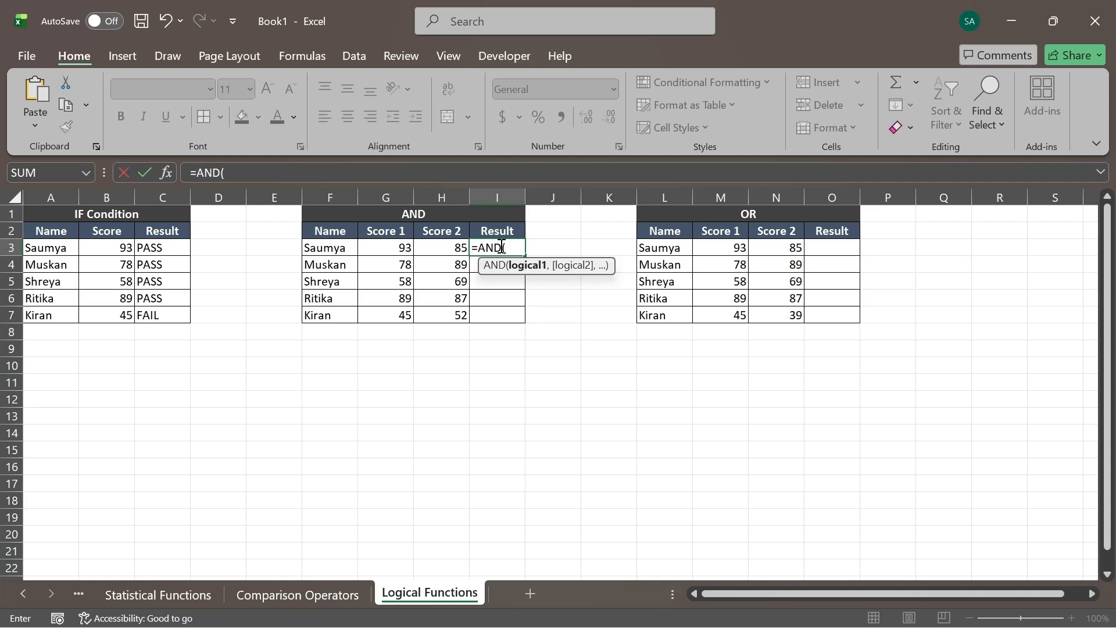
pyautogui.click(394, 245)
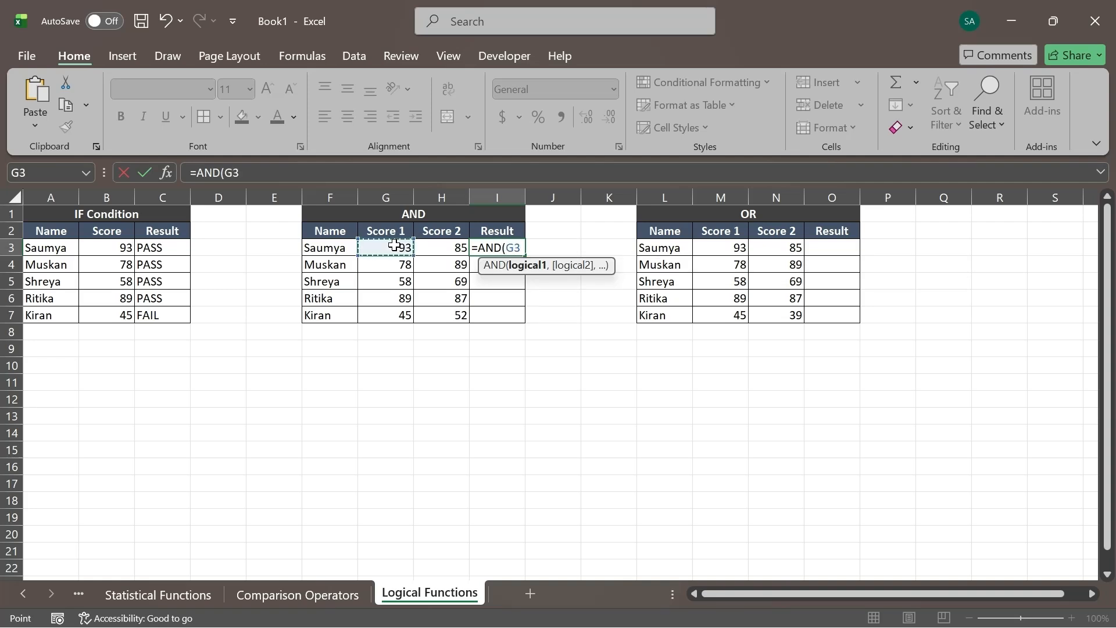
pyautogui.write('>45,')
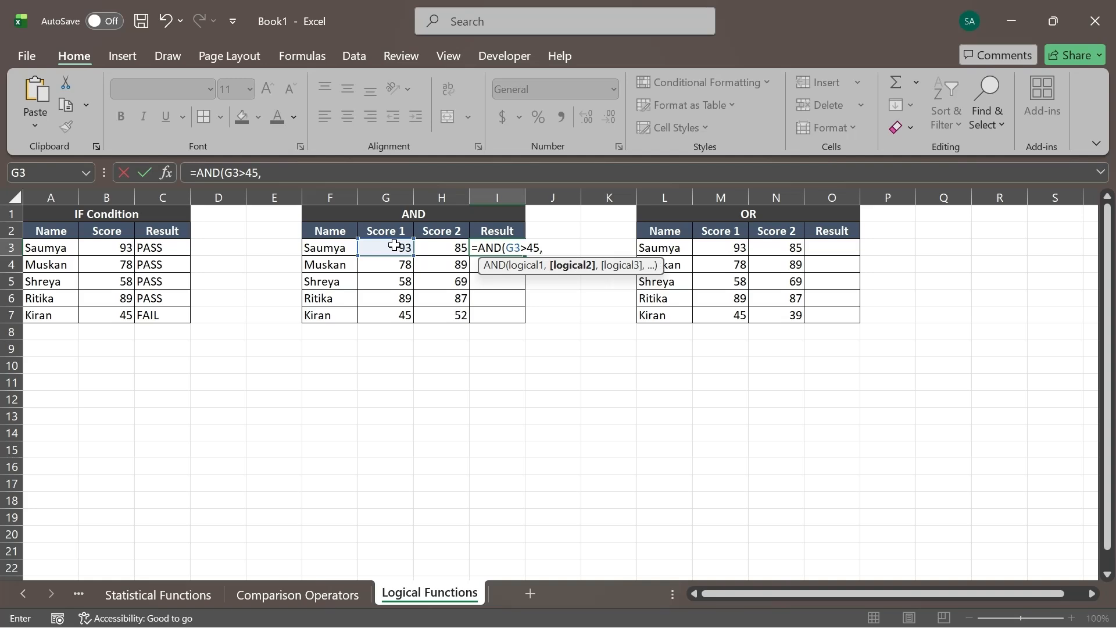
pyautogui.click(437, 245)
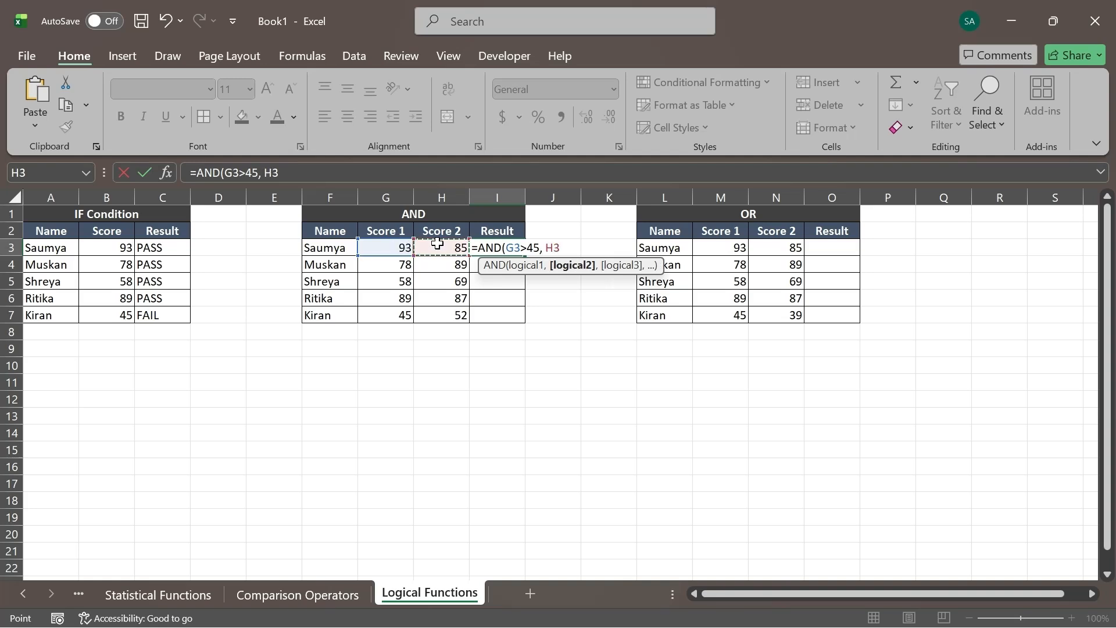
pyautogui.write('>50')
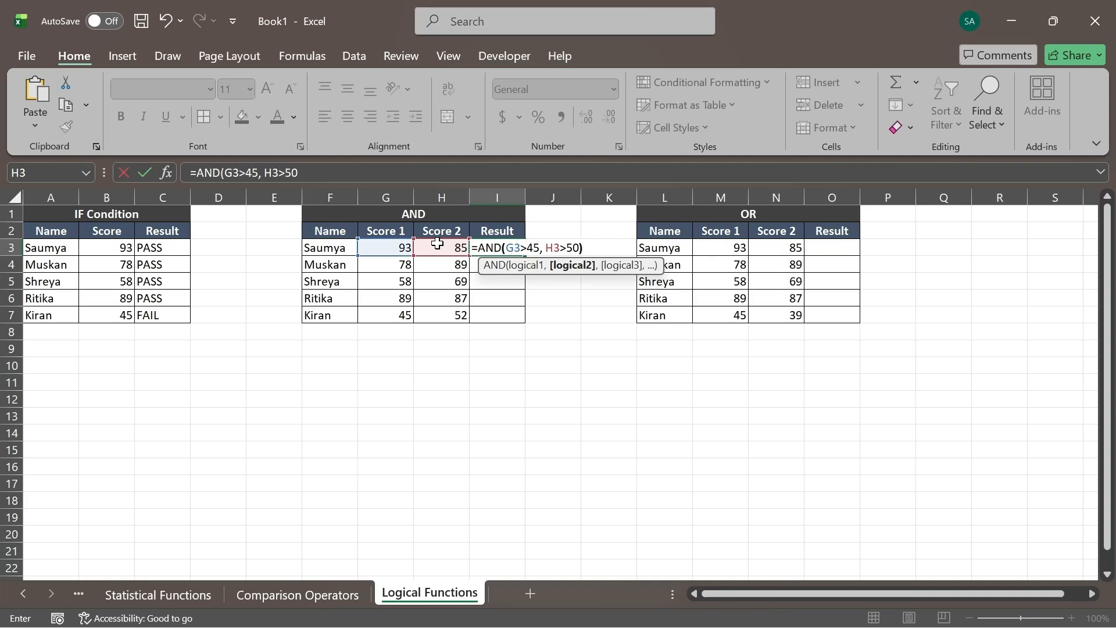
pyautogui.write(')')
pyautogui.press('Return')
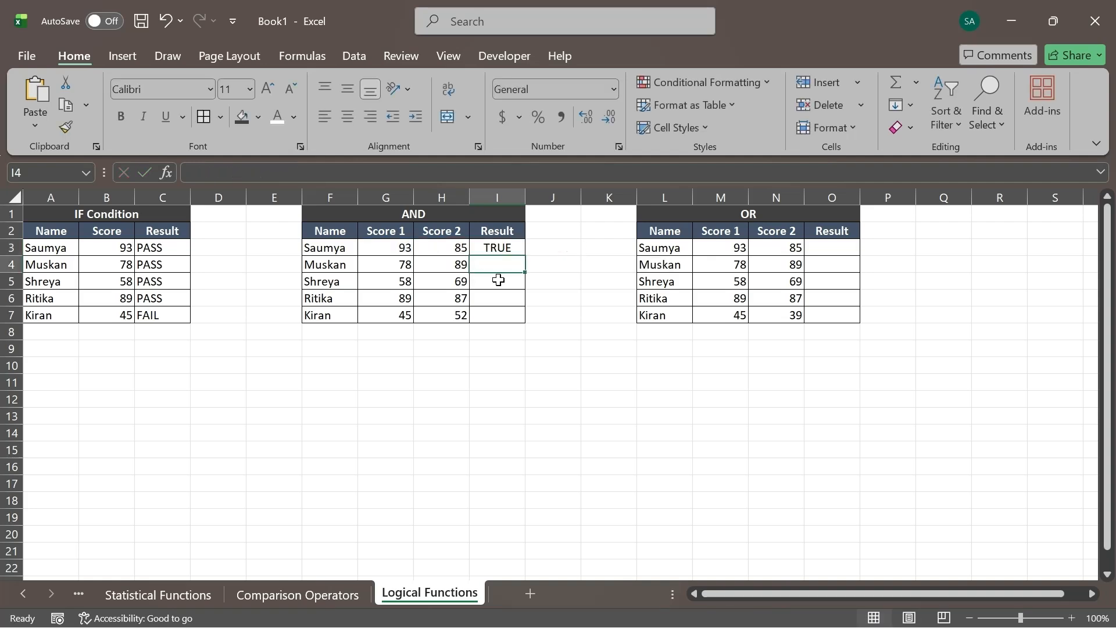
# - Fill the AND formula from I3 down through I7 and compare the last row's result with its Score 1
pyautogui.click(496, 246)
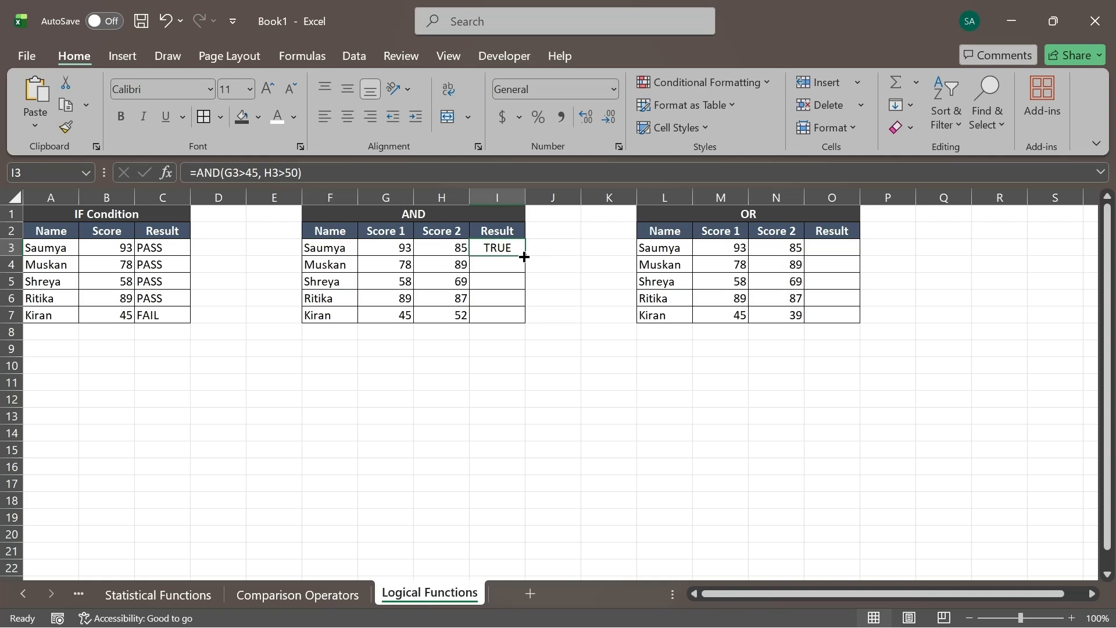
pyautogui.moveTo(524, 256); pyautogui.dragTo(521, 317)
pyautogui.click(504, 314)
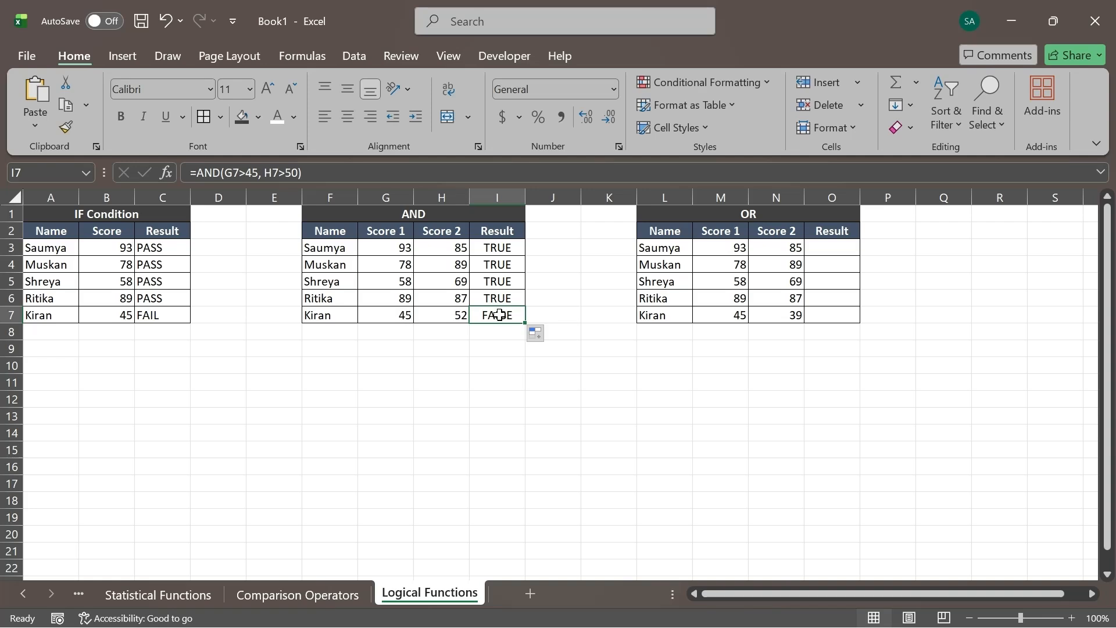
pyautogui.click(379, 314)
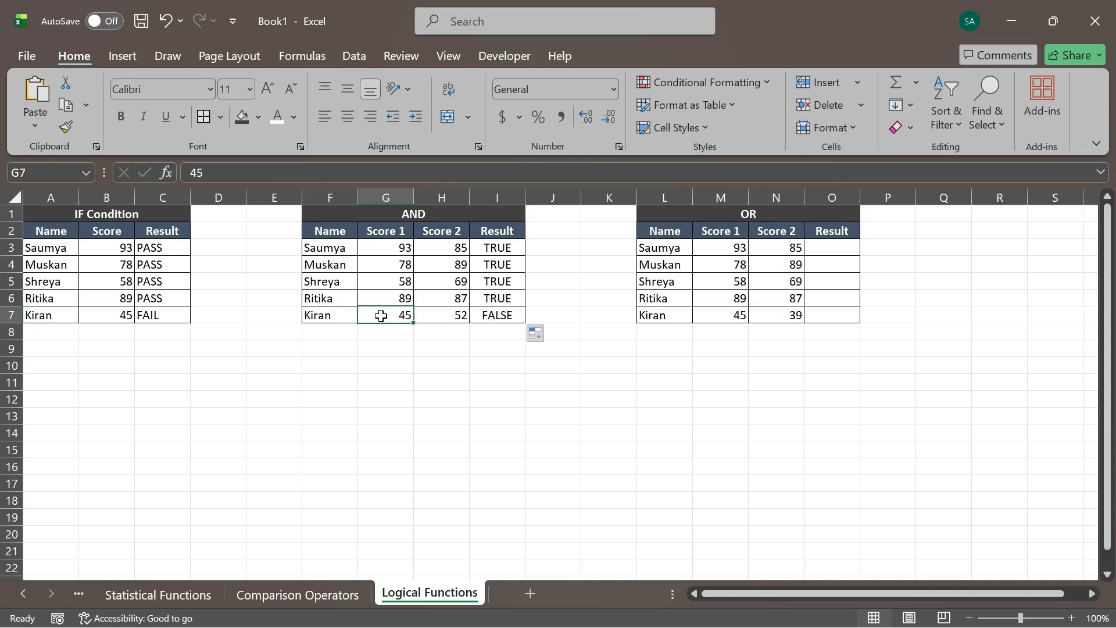
pyautogui.click(494, 318)
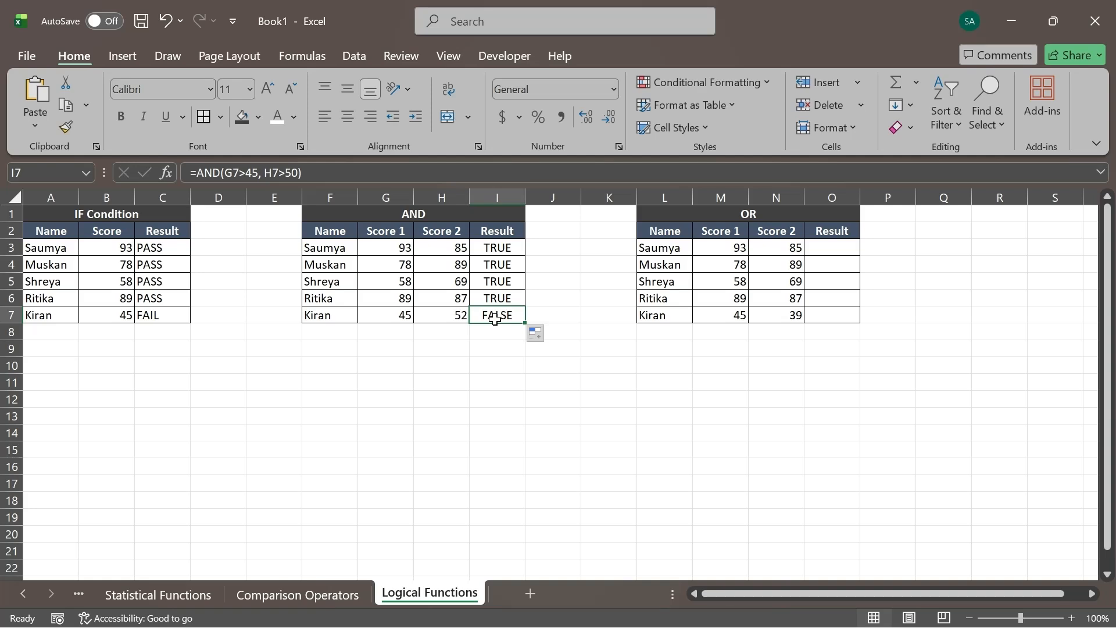
# - Set Score 1 in G7 to 49 and check the AND result in I7
pyautogui.click(383, 314)
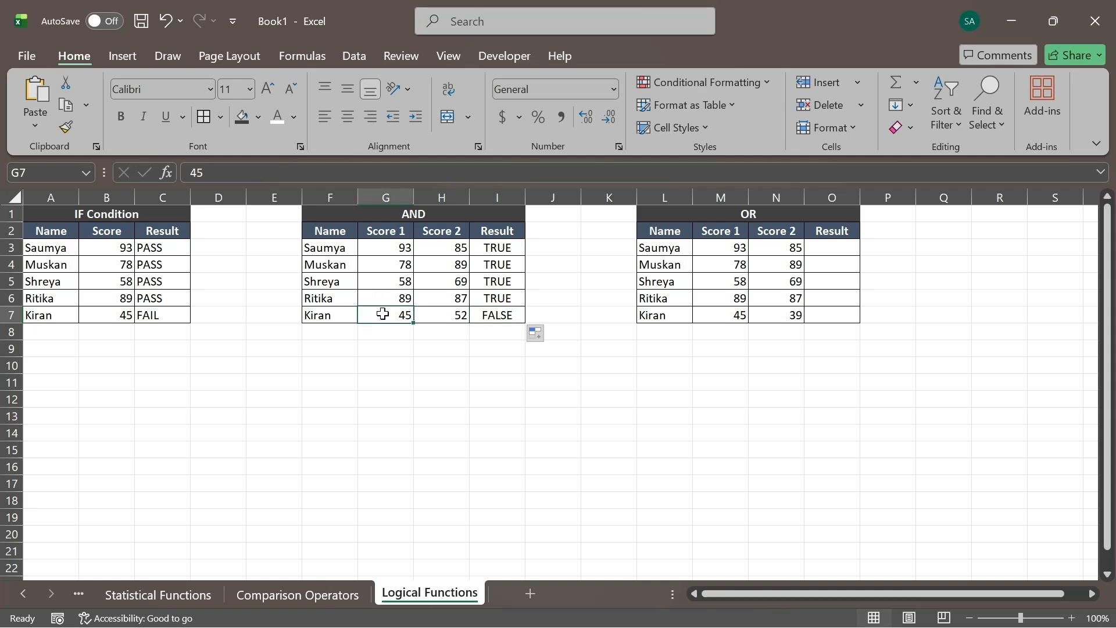
pyautogui.write('49')
pyautogui.press('Return')
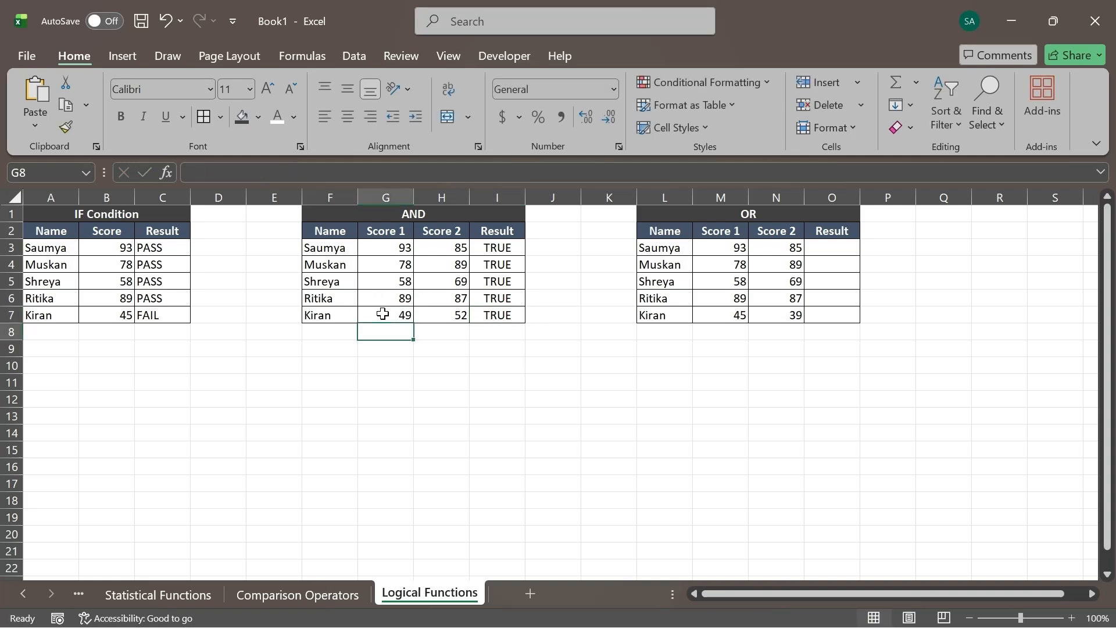
pyautogui.click(486, 314)
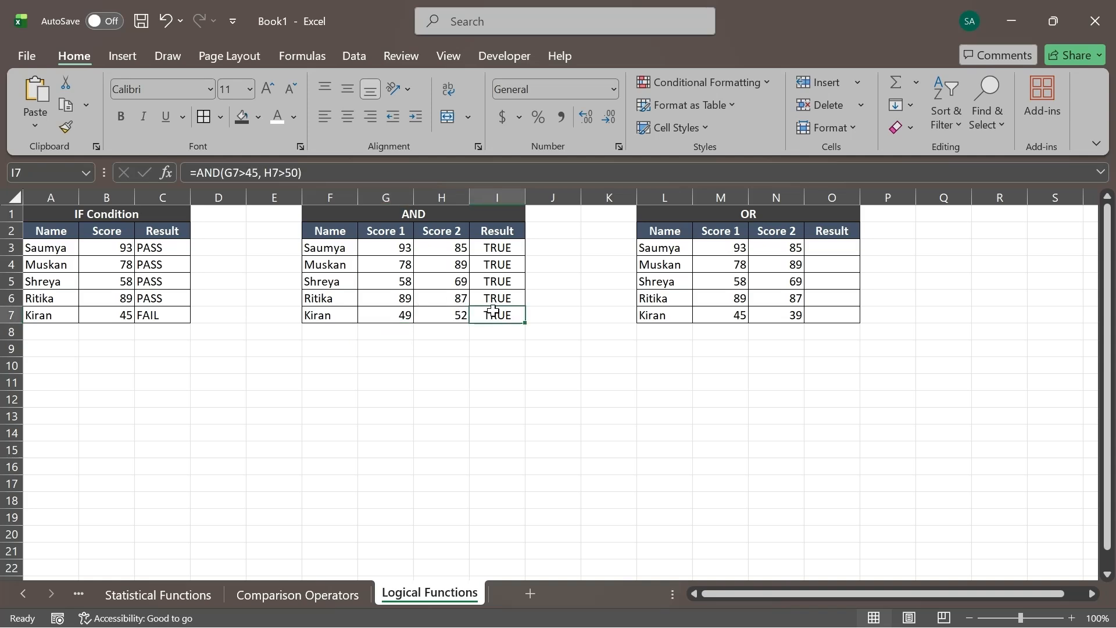
# - Set Score 1 in G7 to 42 to test the AND formula with a lower score
pyautogui.click(400, 315)
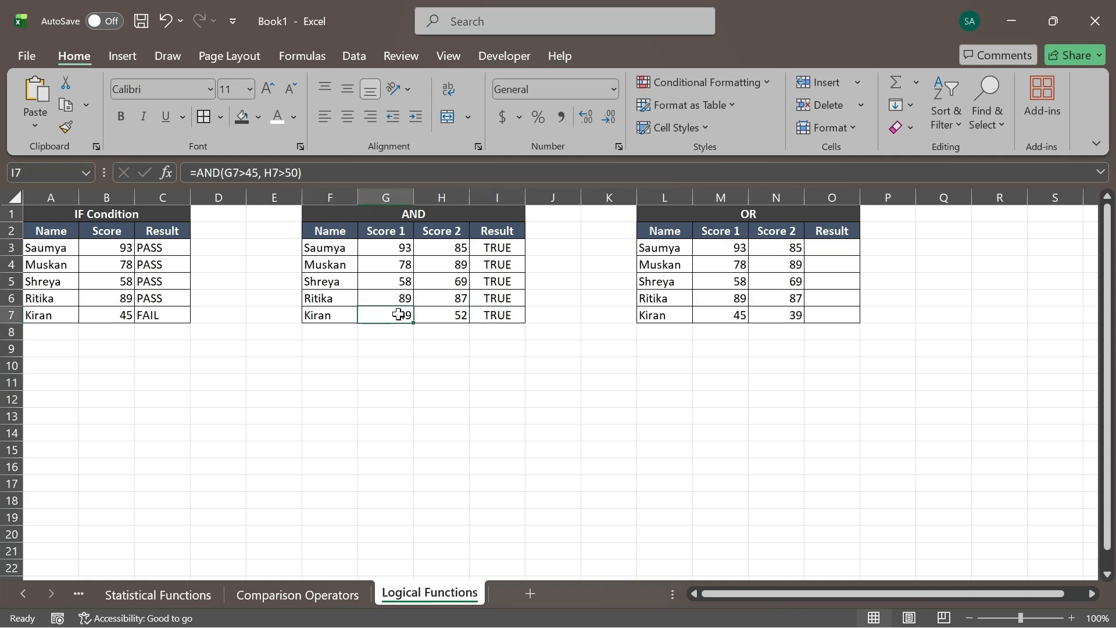
pyautogui.write('42')
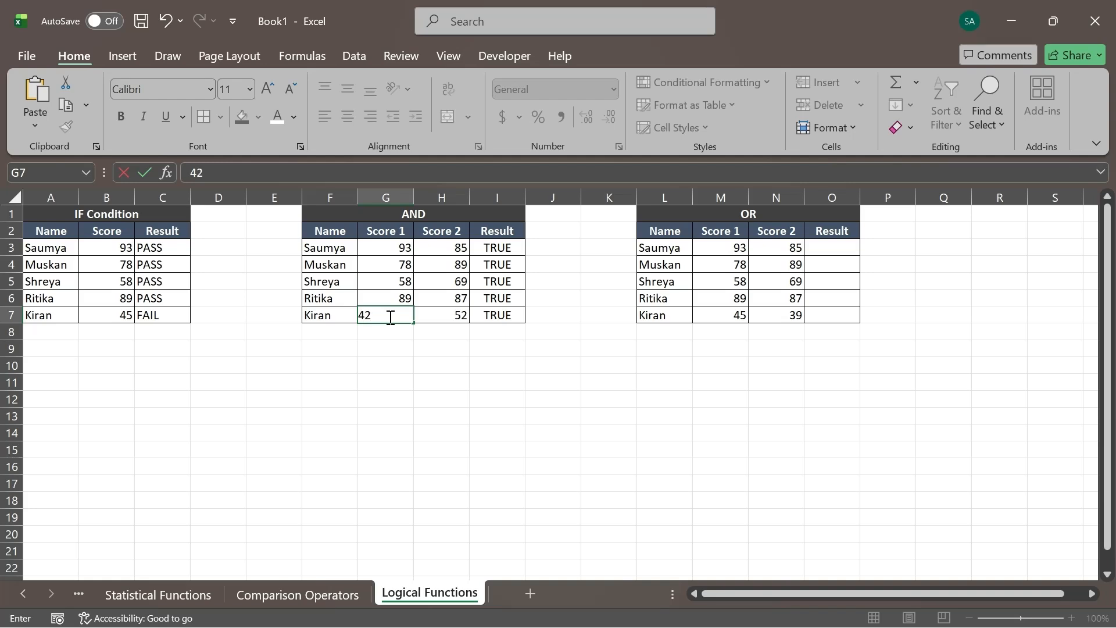
pyautogui.press('Return')
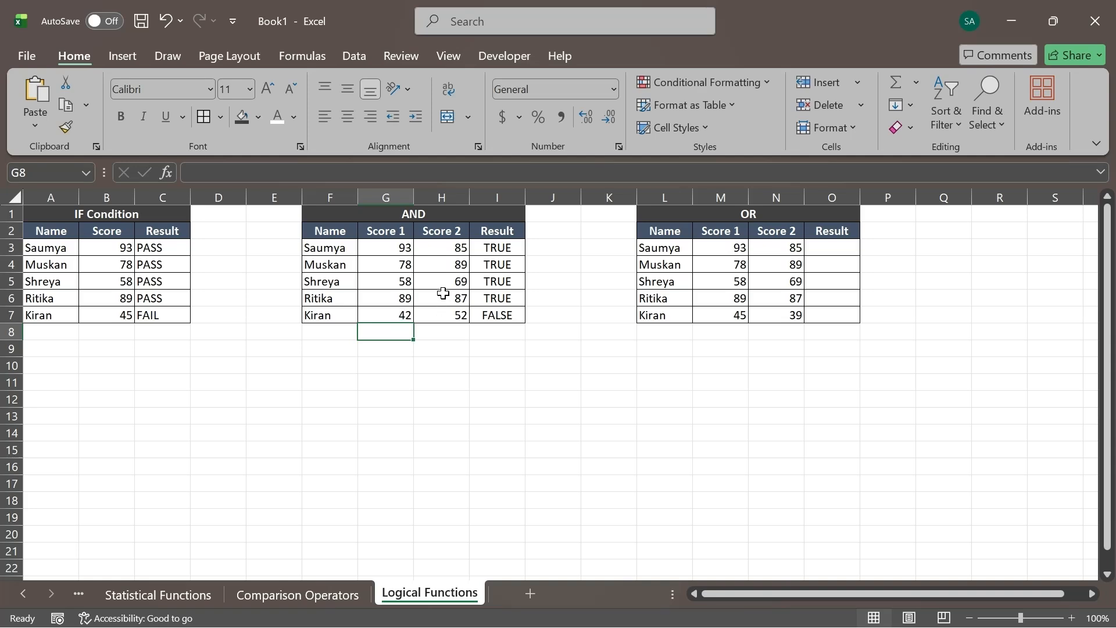
# - Enter the formula =OR(M3>45, N3>50) in O3, the first Result cell of the OR table
pyautogui.click(375, 215)
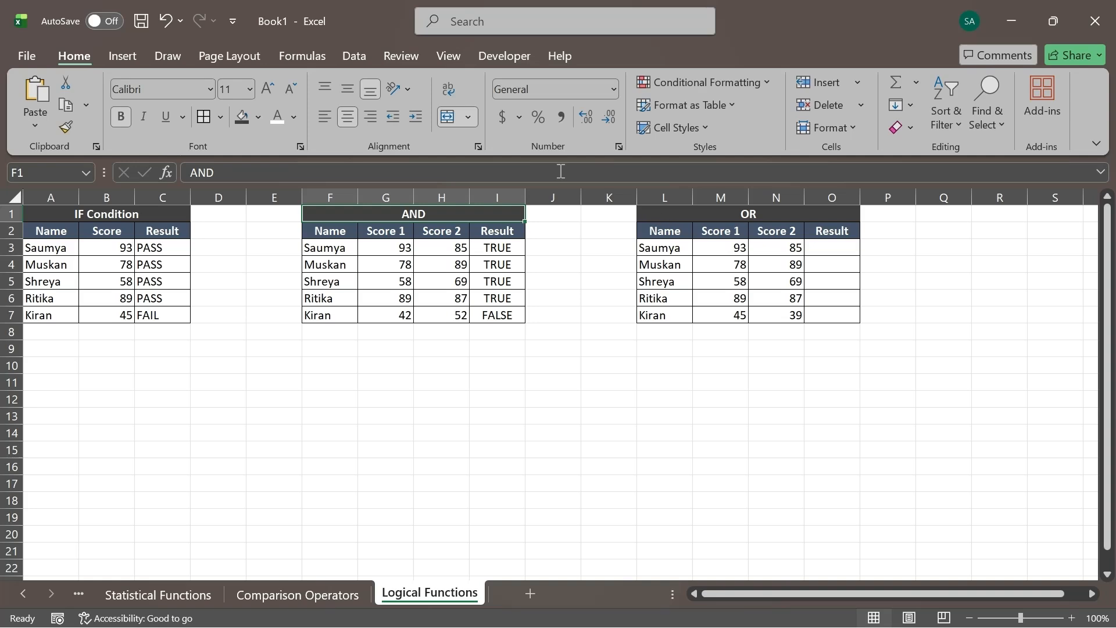
pyautogui.click(669, 213)
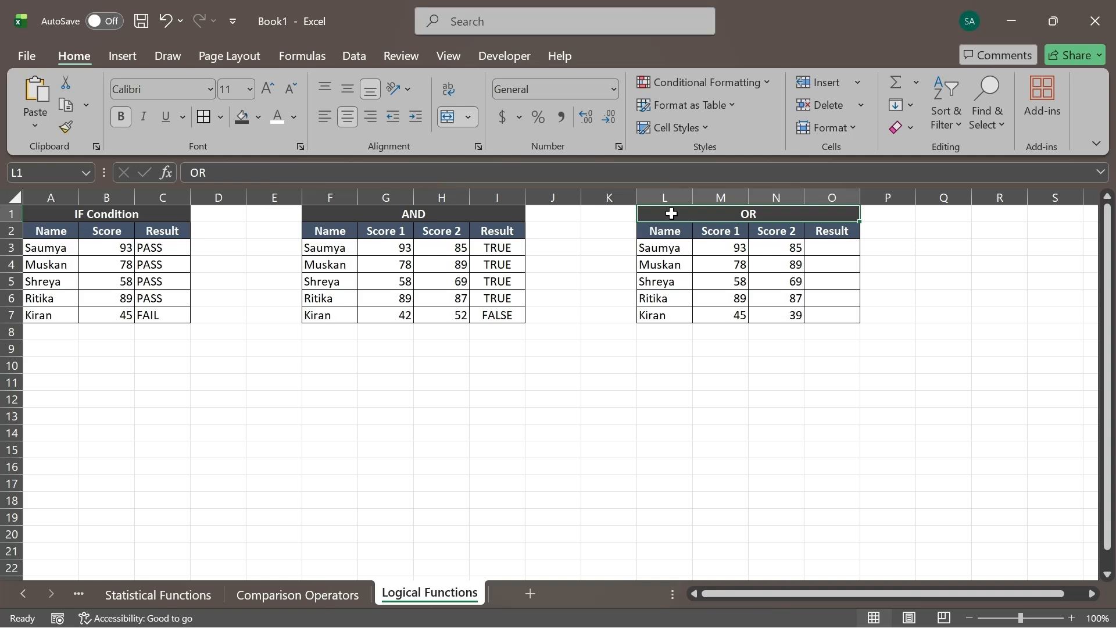
pyautogui.click(829, 248)
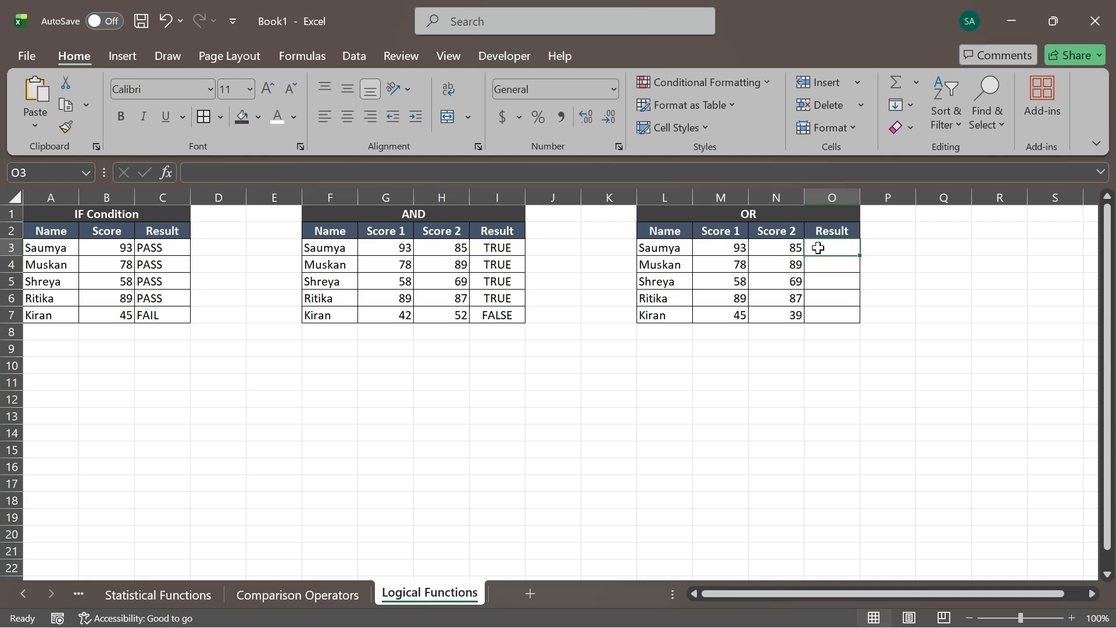
pyautogui.write('=')
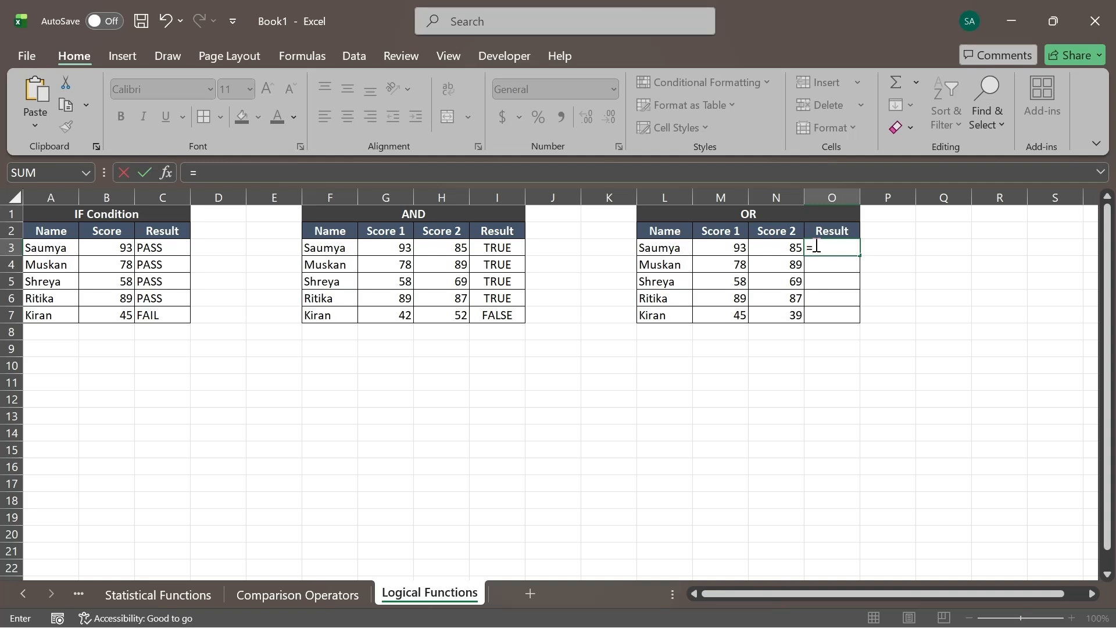
pyautogui.write('OR(')
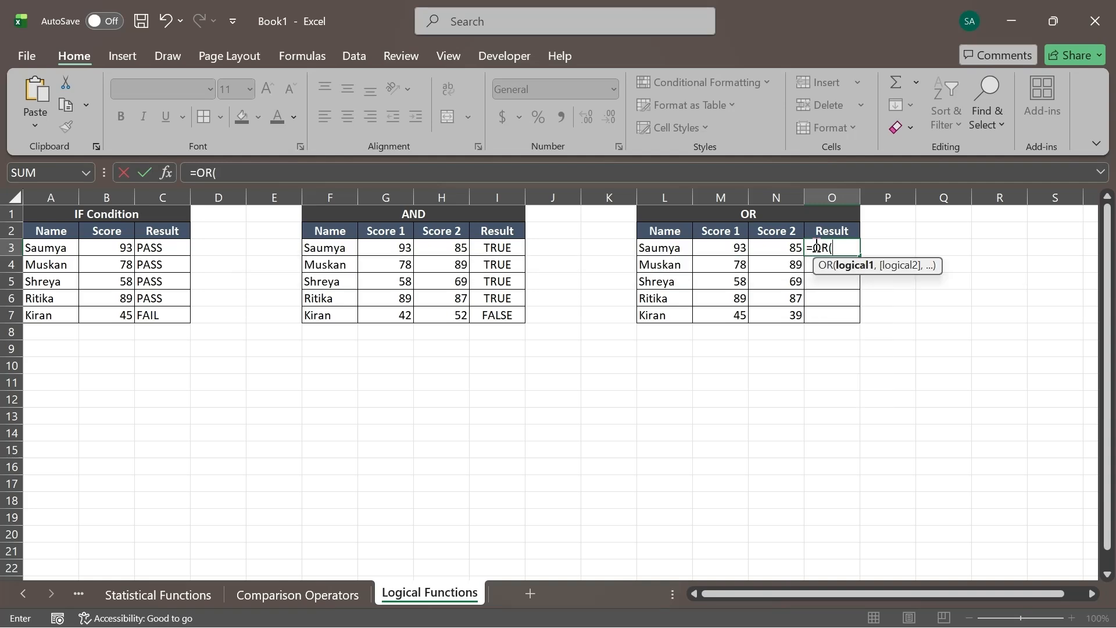
pyautogui.click(733, 247)
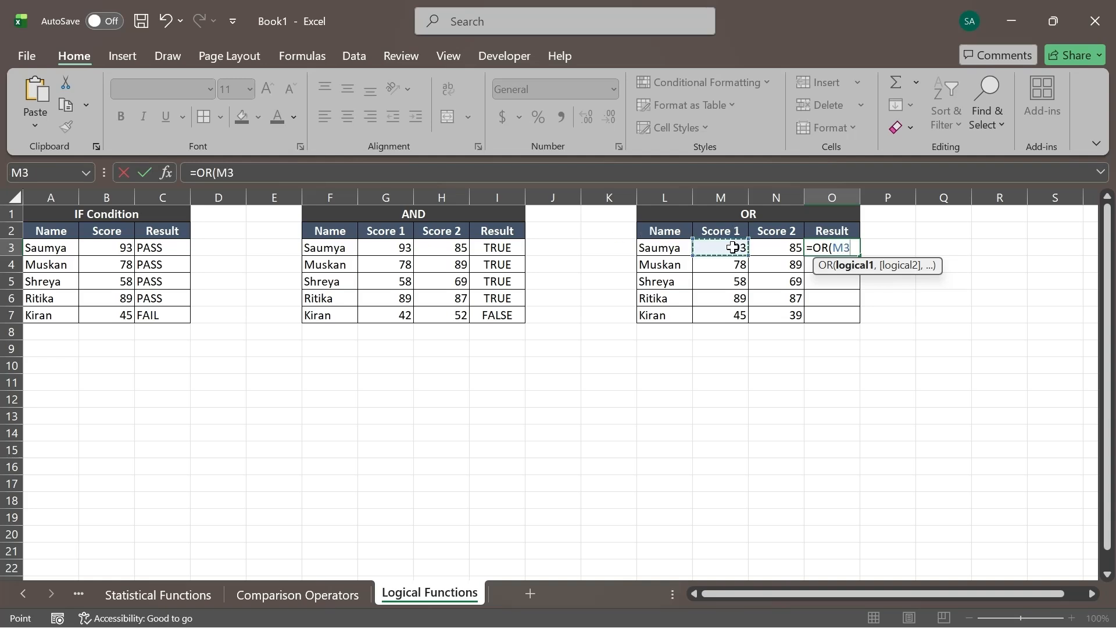
pyautogui.write('>45,')
pyautogui.click(770, 244)
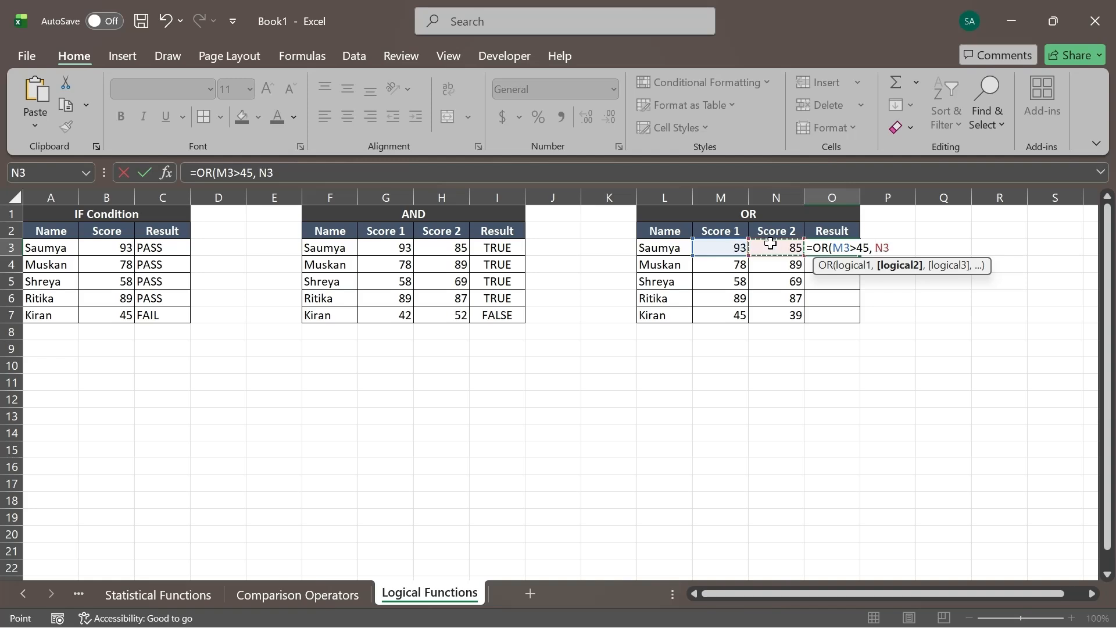
pyautogui.write('>50')
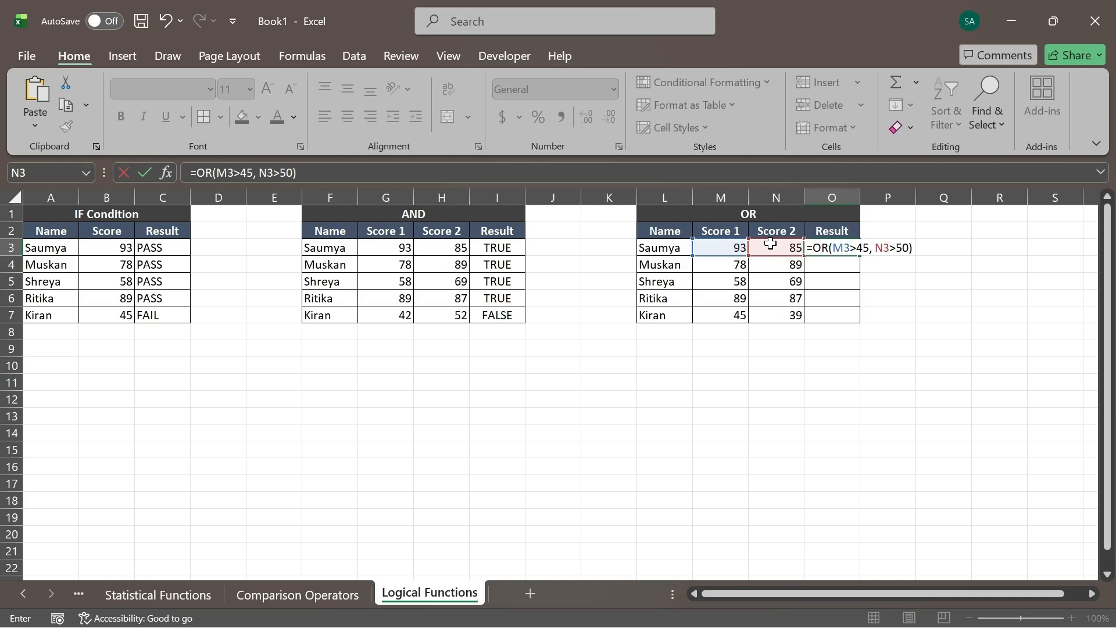
pyautogui.press('Return')
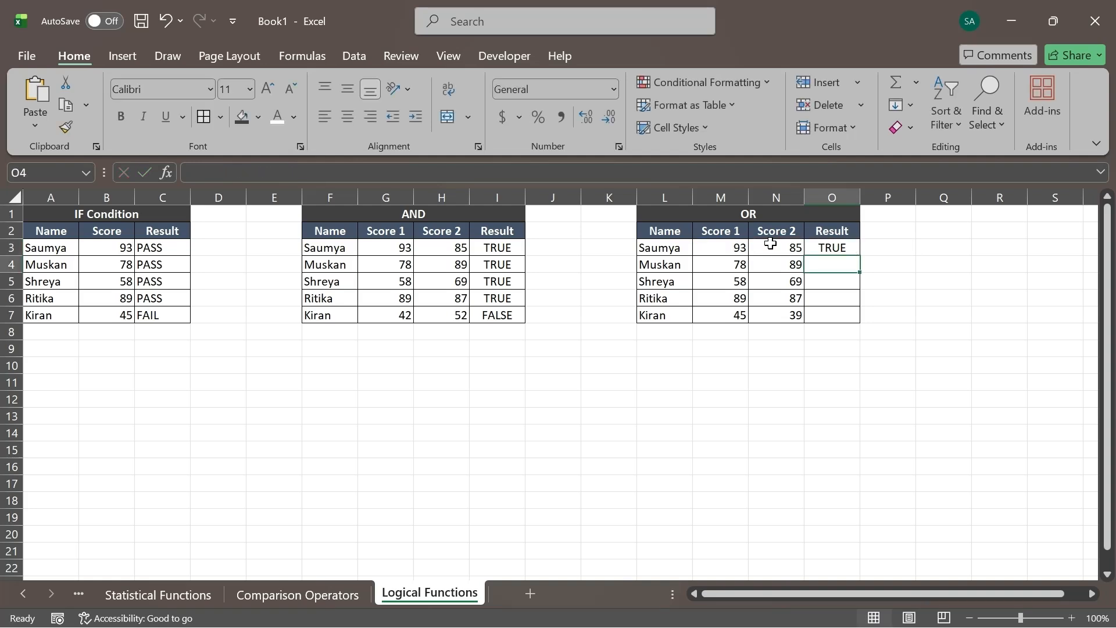
# - Fill the OR formula from O3 down through O7 and inspect the last row's result
pyautogui.click(829, 249)
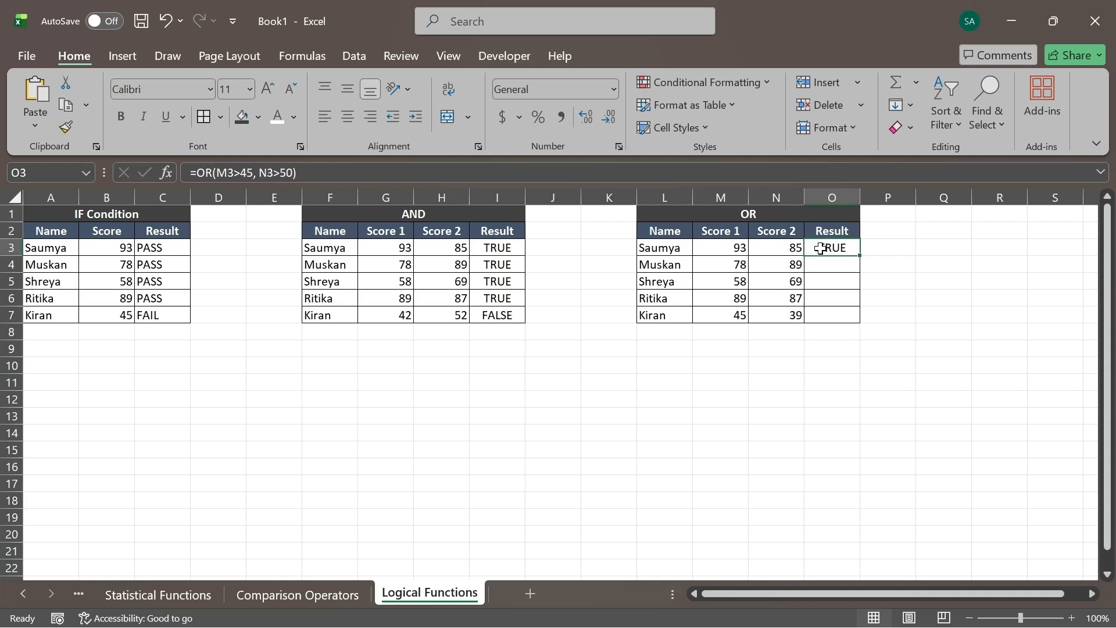
pyautogui.moveTo(860, 256); pyautogui.dragTo(859, 320)
pyautogui.click(846, 313)
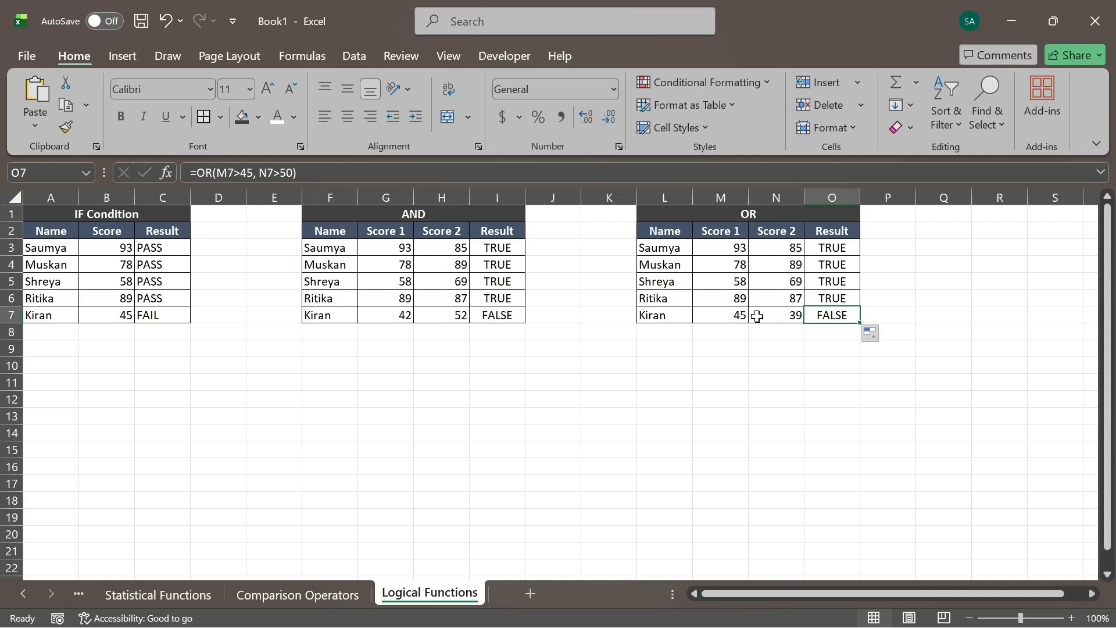
# - Set Score 1 in M7 to 56 and check the OR result in O7 against both scores in that row
pyautogui.click(723, 315)
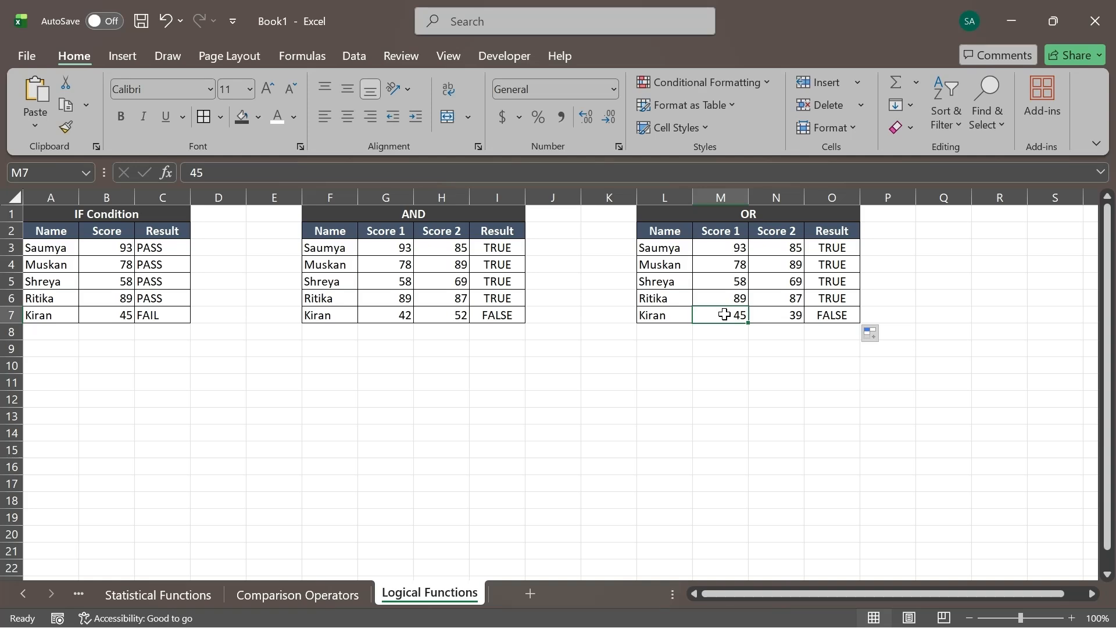
pyautogui.write('56')
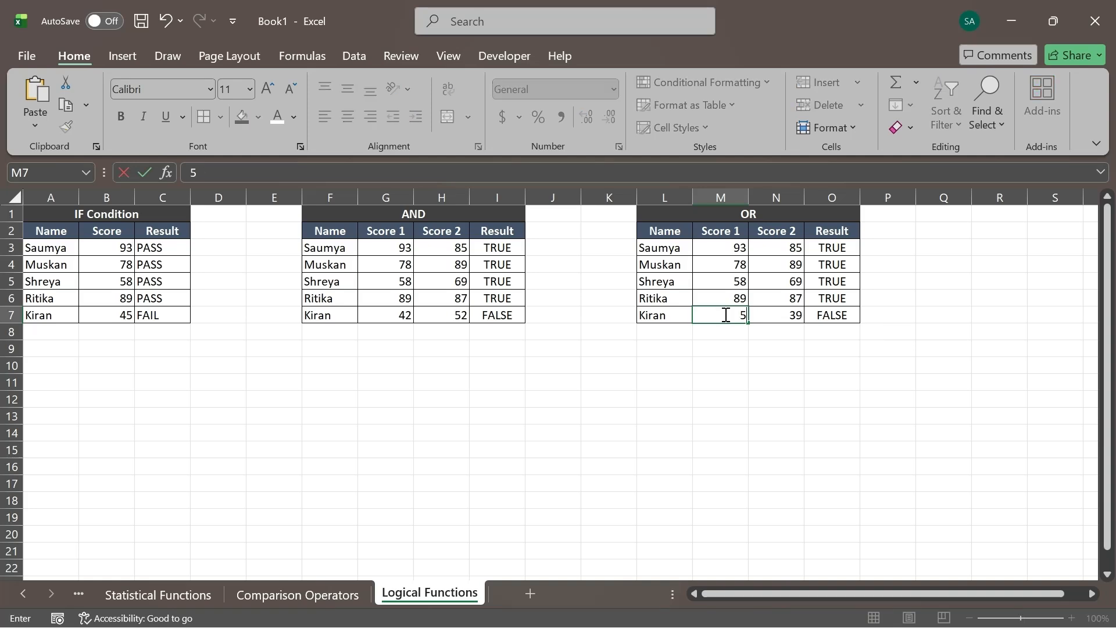
pyautogui.press('Return')
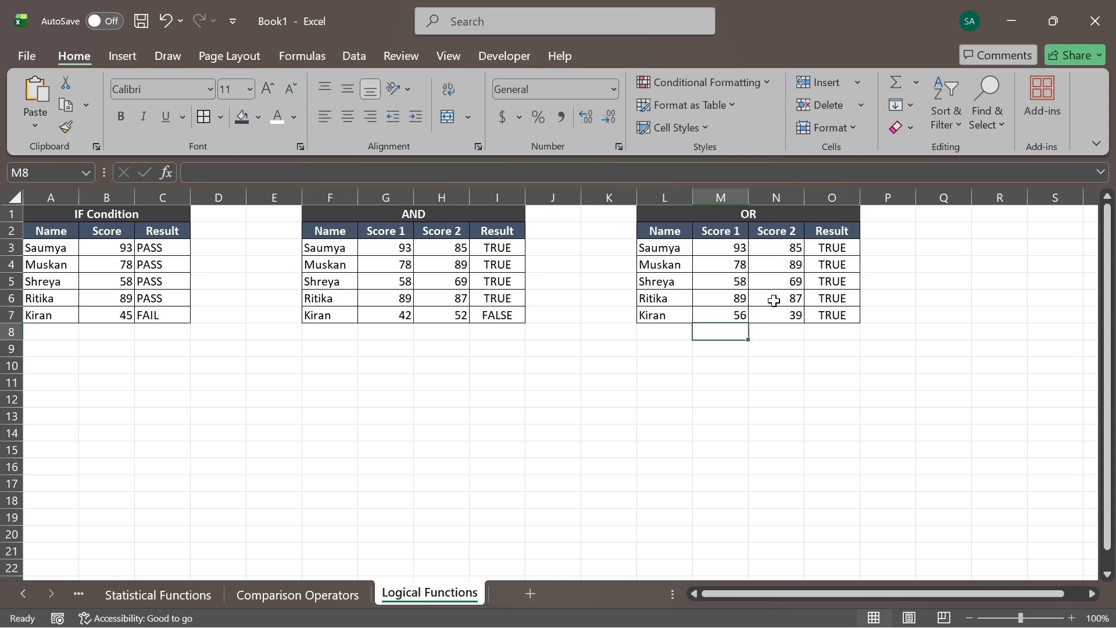
pyautogui.click(836, 310)
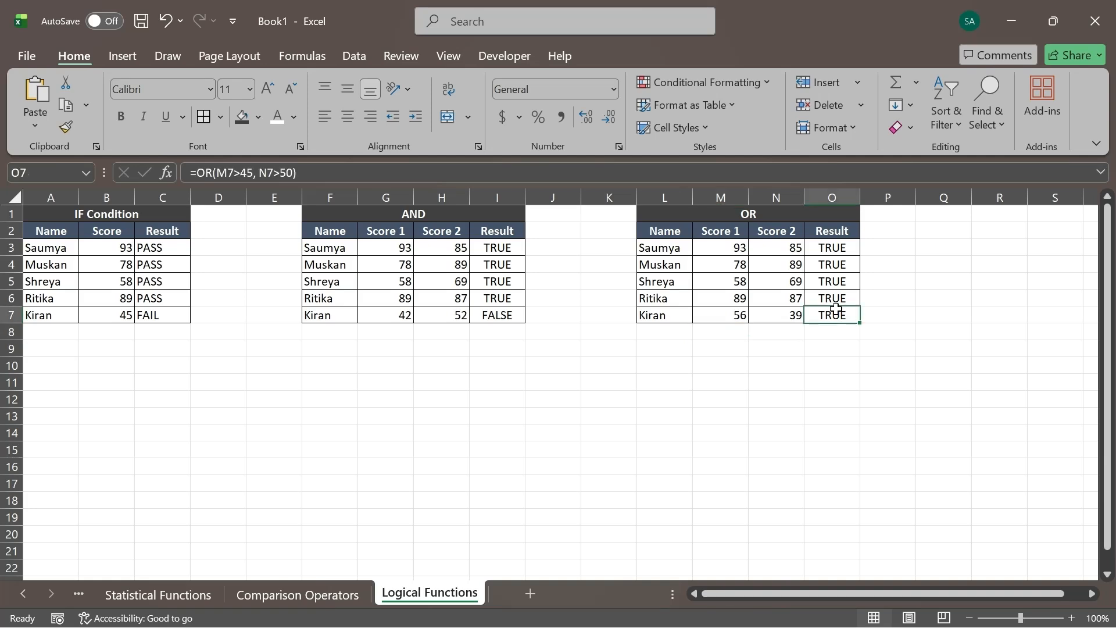
pyautogui.click(718, 320)
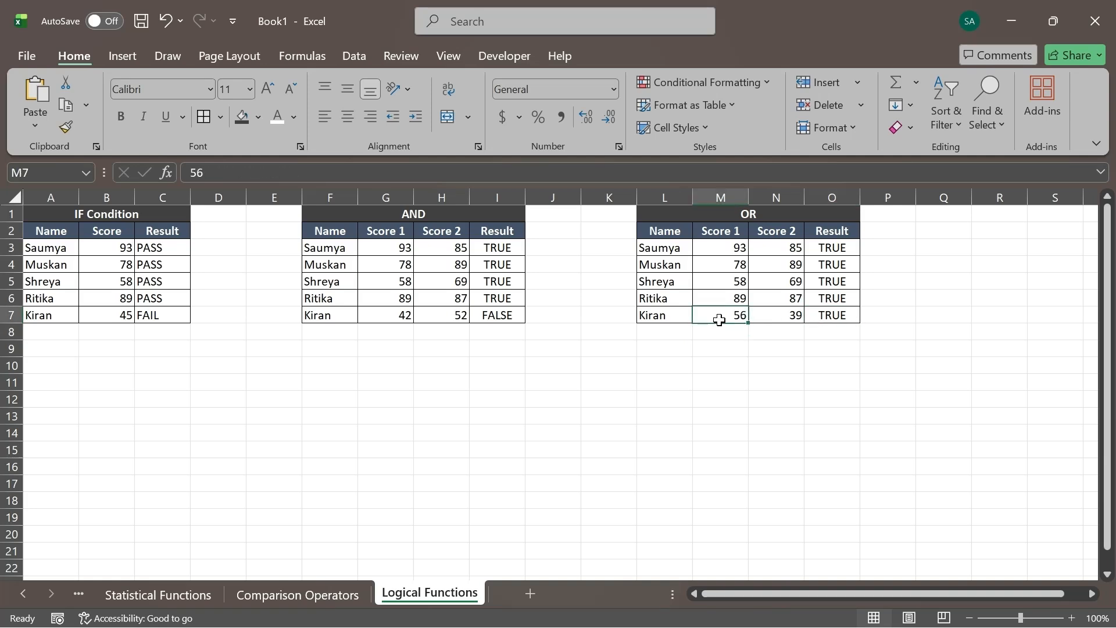
pyautogui.click(792, 315)
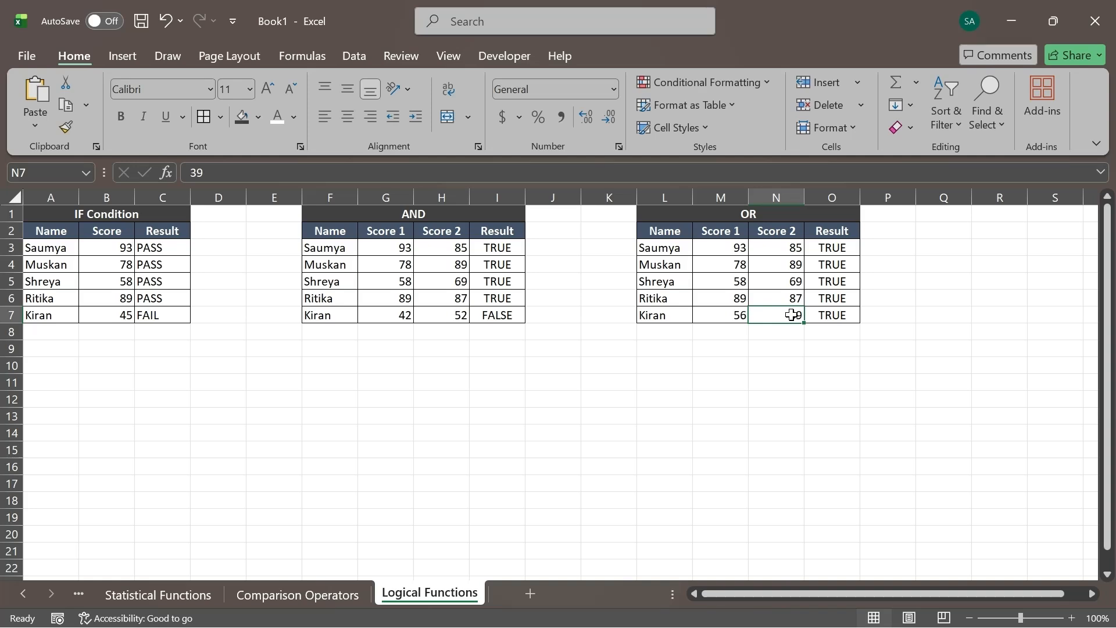
pyautogui.click(829, 315)
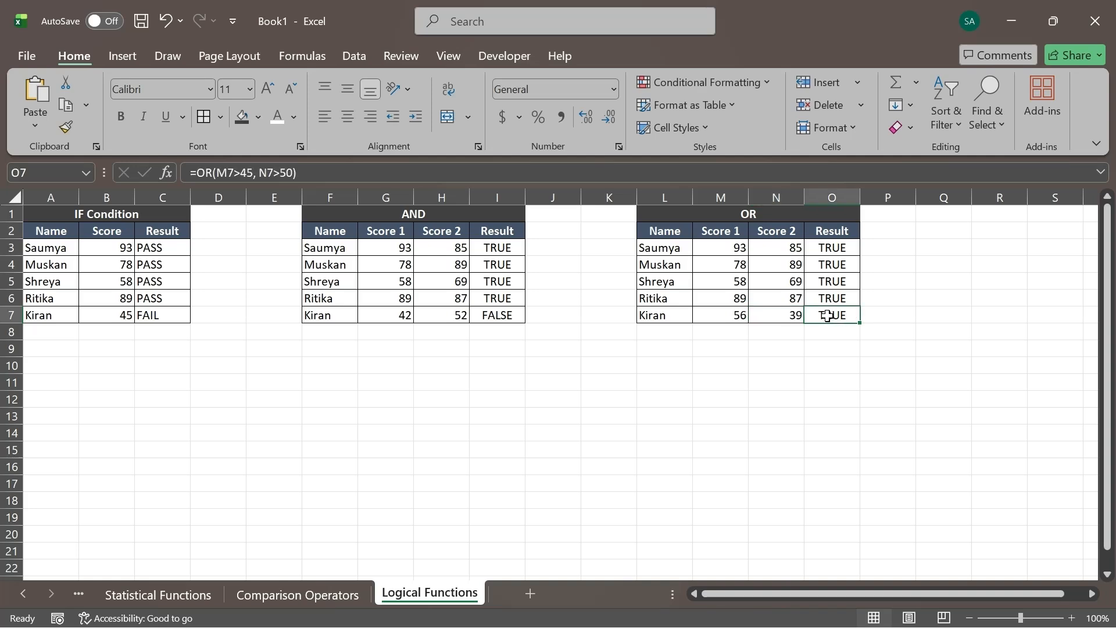
pyautogui.click(779, 315)
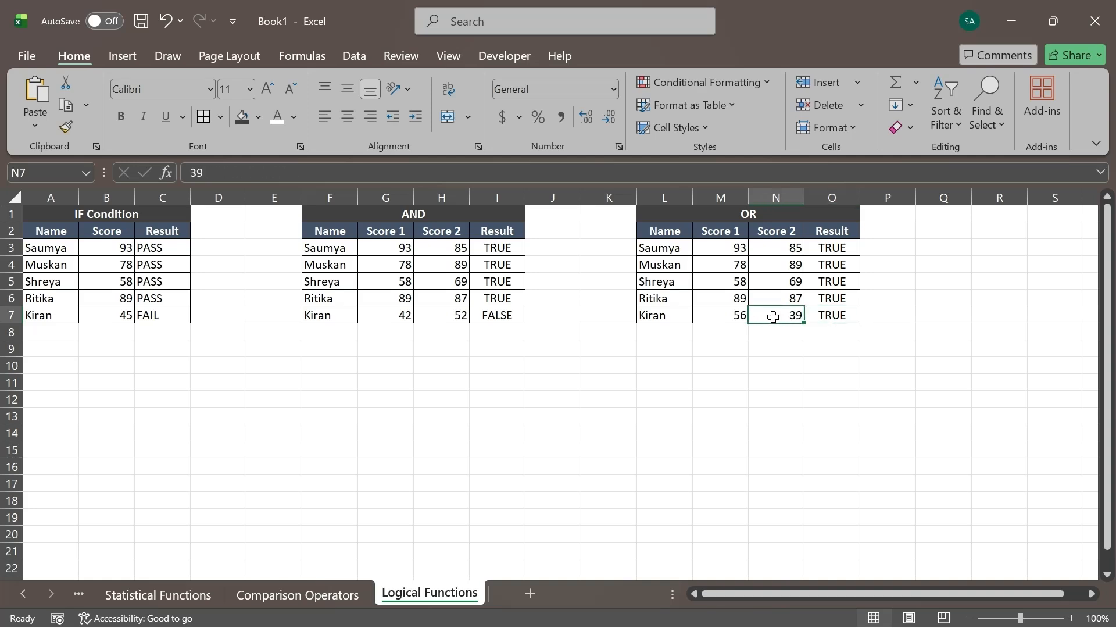